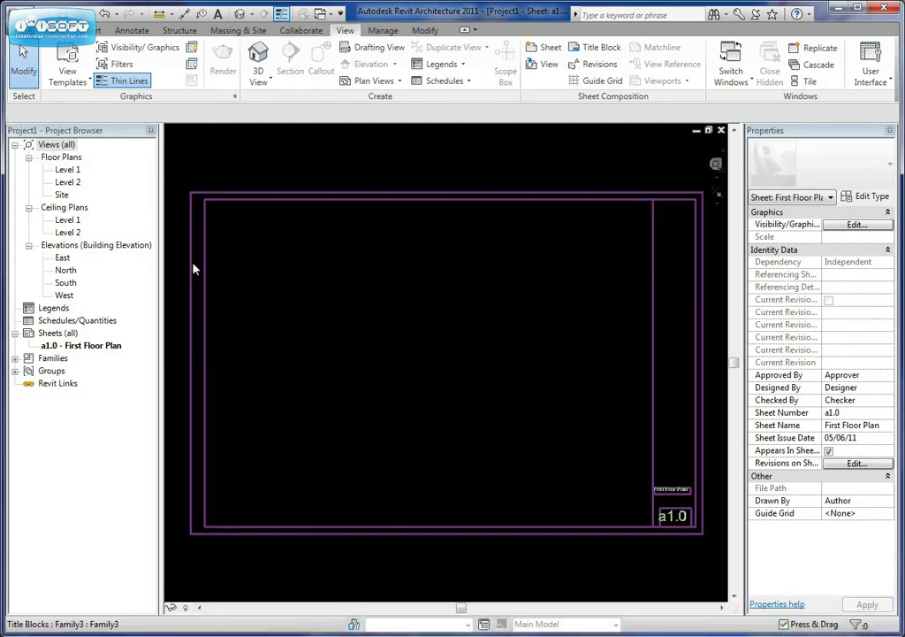
- Open the a1.0 First Floor Plan sheet and frame its title block corner
{"action": "scroll", "coordinate": [540, 454], "scroll_direction": "up", "scroll_amount": 4}
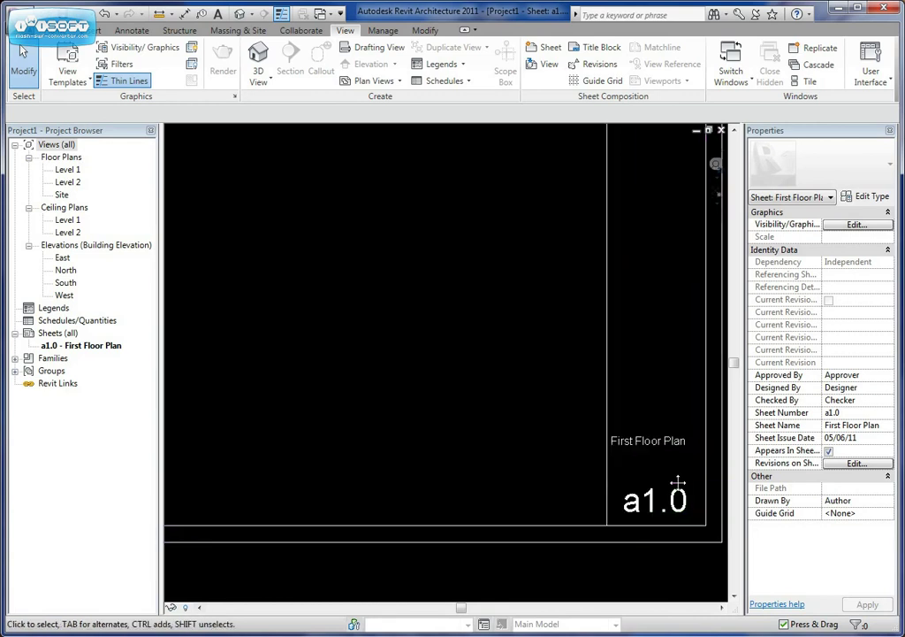
{"action": "middle_click_drag", "start_coordinate": [677, 481], "coordinate": [495, 424]}
{"action": "scroll", "coordinate": [498, 425], "scroll_direction": "up", "scroll_amount": 2}
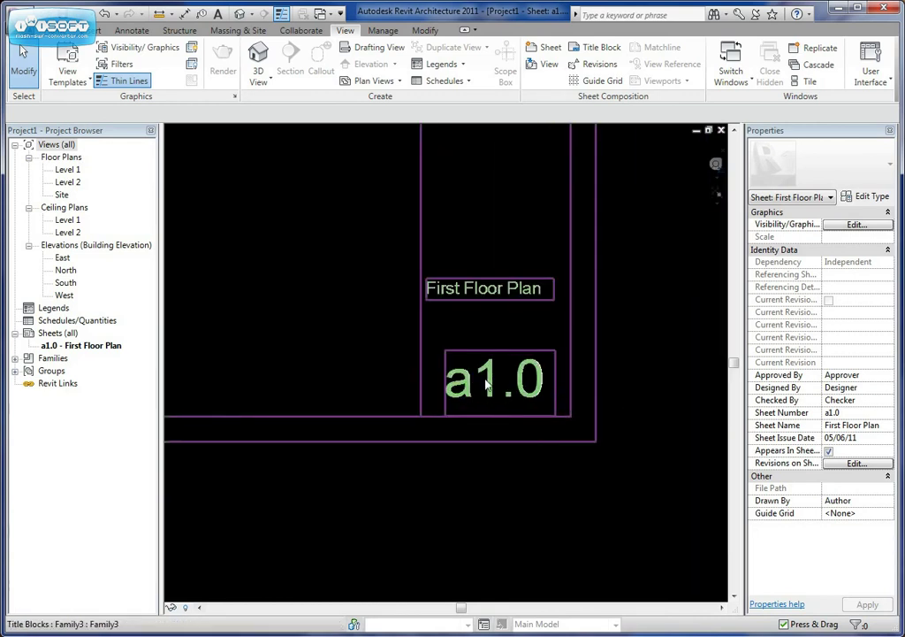
{"action": "middle_click_drag", "start_coordinate": [402, 372], "coordinate": [509, 380]}
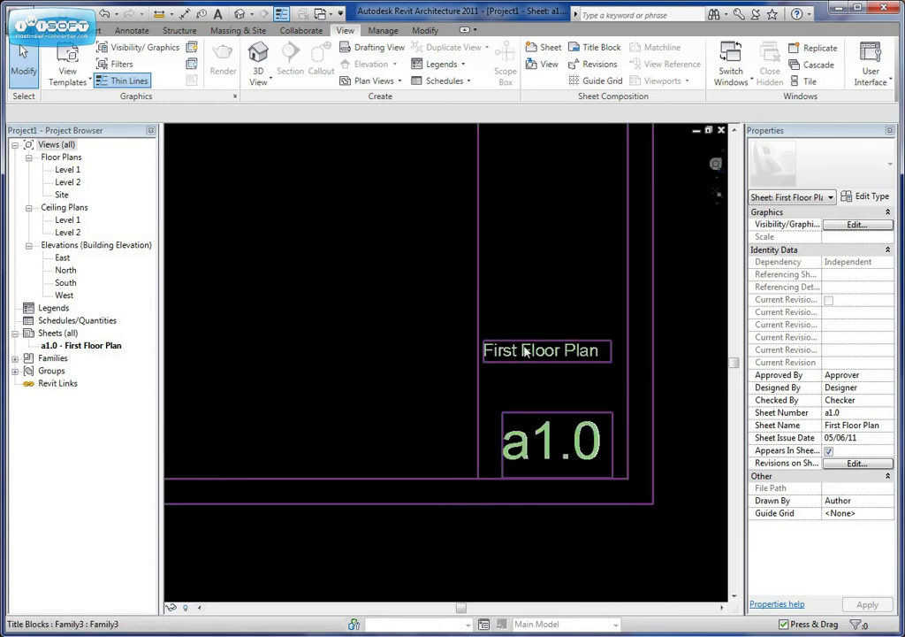
{"action": "scroll", "coordinate": [430, 363], "scroll_direction": "down", "scroll_amount": 2}
{"action": "mouse_move", "coordinate": [430, 364]}
{"action": "middle_mouse_down"}
{"action": "mouse_move", "coordinate": [409, 358]}
{"action": "mouse_move", "coordinate": [422, 361]}
{"action": "middle_mouse_up"}
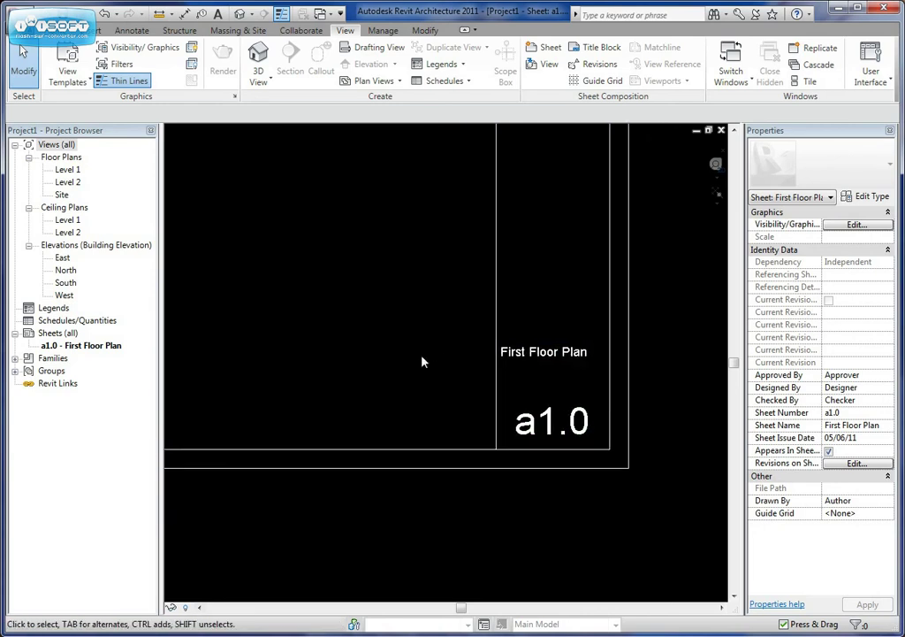
{"action": "scroll", "coordinate": [422, 361], "scroll_direction": "down", "scroll_amount": 1}
{"action": "left_click", "coordinate": [91, 347]}
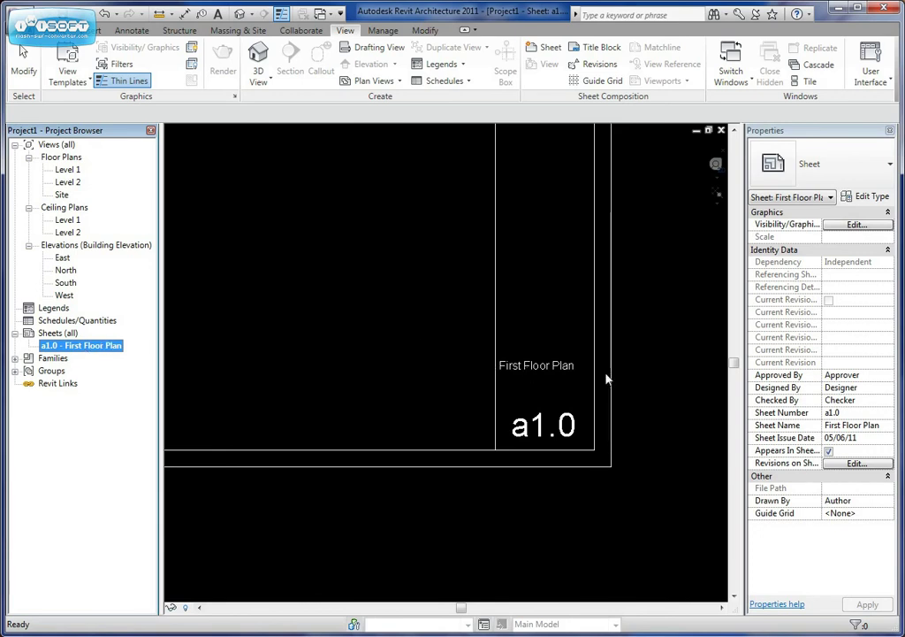
{"action": "left_click", "coordinate": [517, 389]}
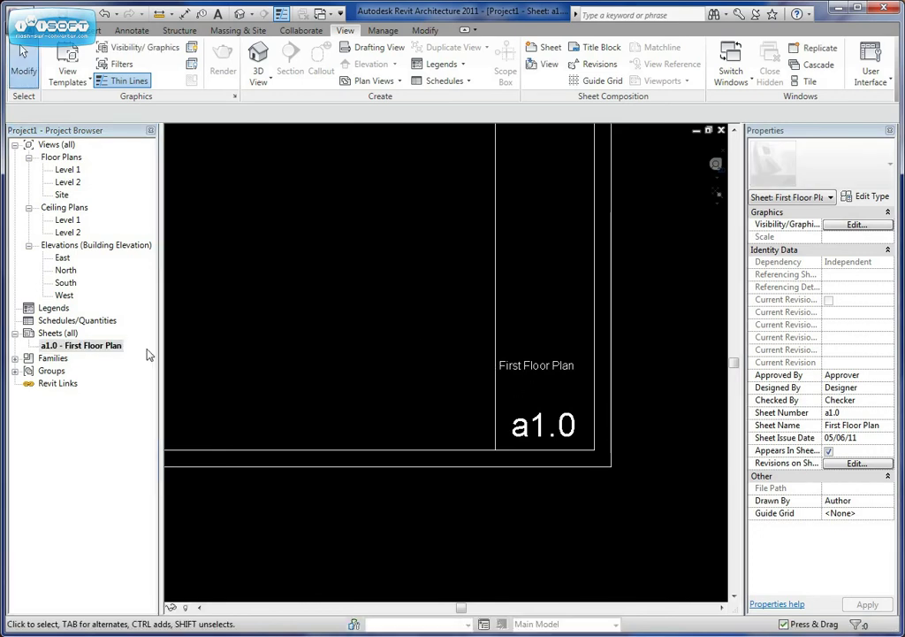
{"action": "left_click", "coordinate": [80, 346]}
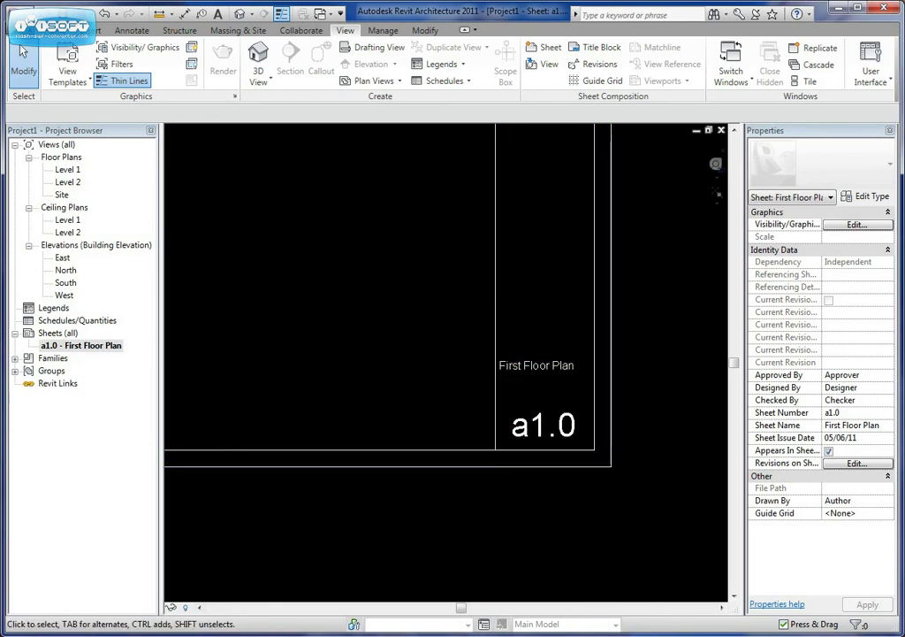
- Edit the sheet's title block family and frame the A101 label in the editor
{"action": "left_click", "coordinate": [498, 402]}
{"action": "left_click", "coordinate": [512, 66]}
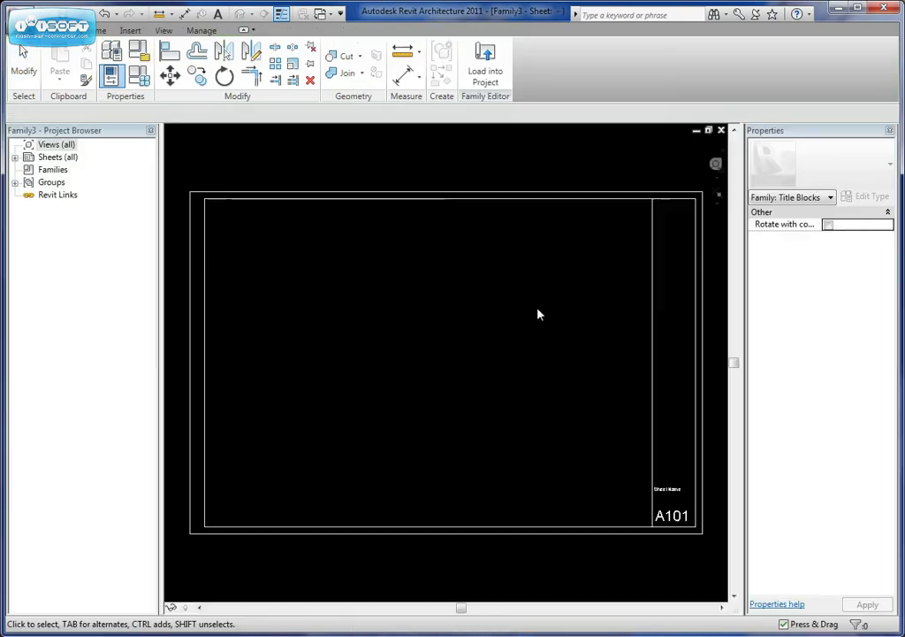
{"action": "middle_click_drag", "start_coordinate": [596, 380], "coordinate": [590, 352]}
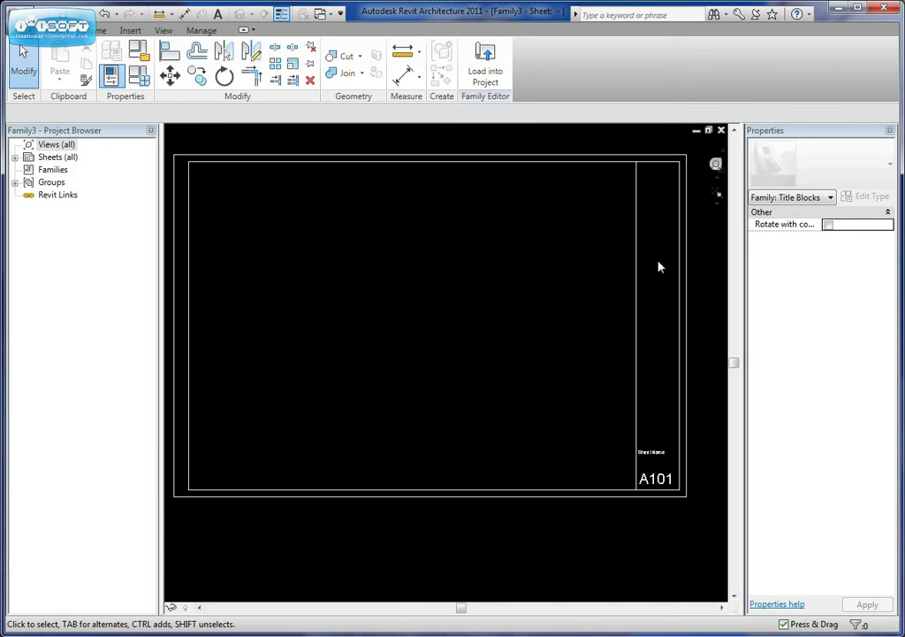
{"action": "middle_click_drag", "start_coordinate": [651, 392], "coordinate": [584, 381]}
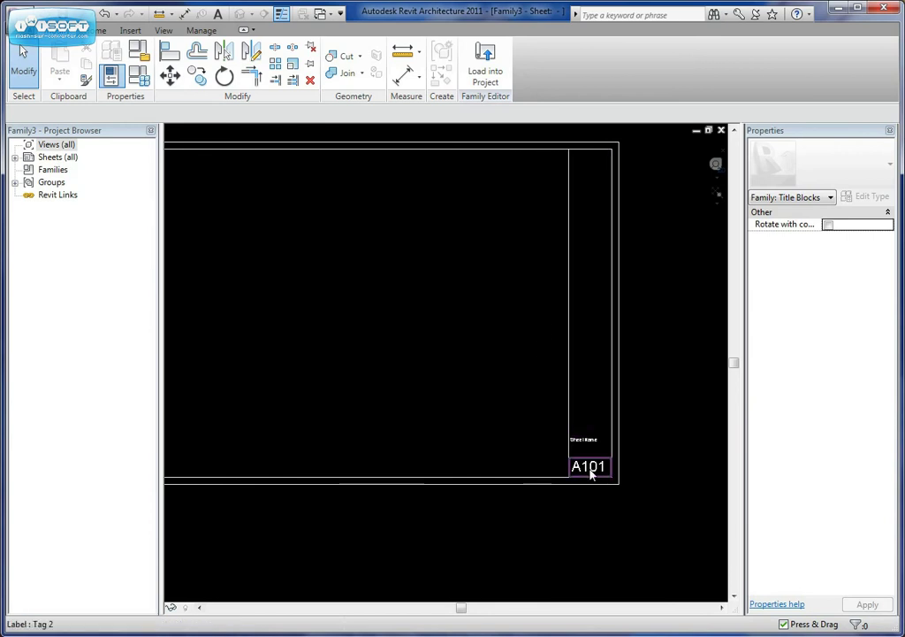
{"action": "scroll", "coordinate": [592, 471], "scroll_direction": "up", "scroll_amount": 2}
{"action": "scroll", "coordinate": [590, 469], "scroll_direction": "down", "scroll_amount": 4}
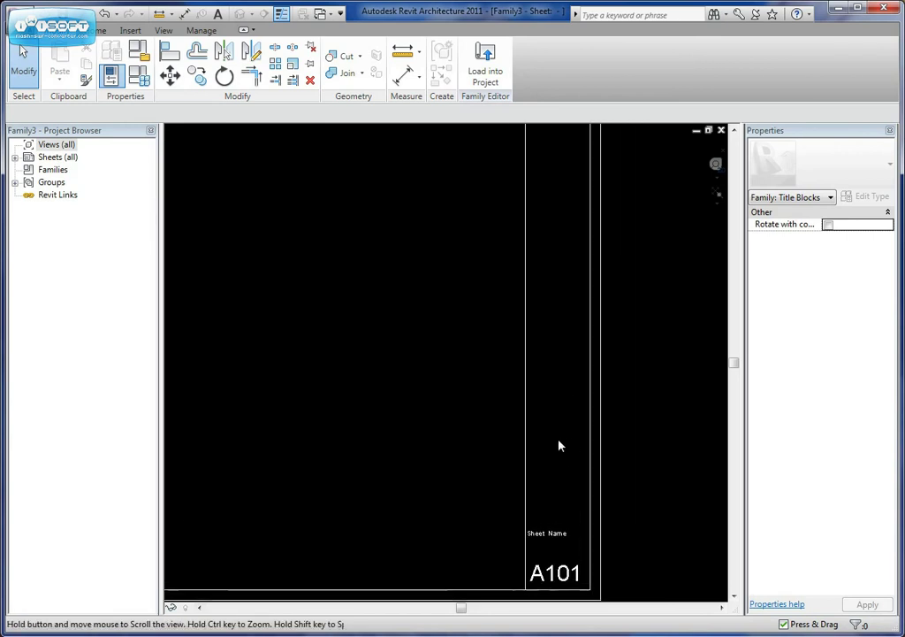
{"action": "mouse_move", "coordinate": [557, 440]}
{"action": "middle_mouse_down"}
{"action": "mouse_move", "coordinate": [567, 439]}
{"action": "mouse_move", "coordinate": [558, 431]}
{"action": "mouse_move", "coordinate": [570, 436]}
{"action": "mouse_move", "coordinate": [561, 435]}
{"action": "middle_mouse_up"}
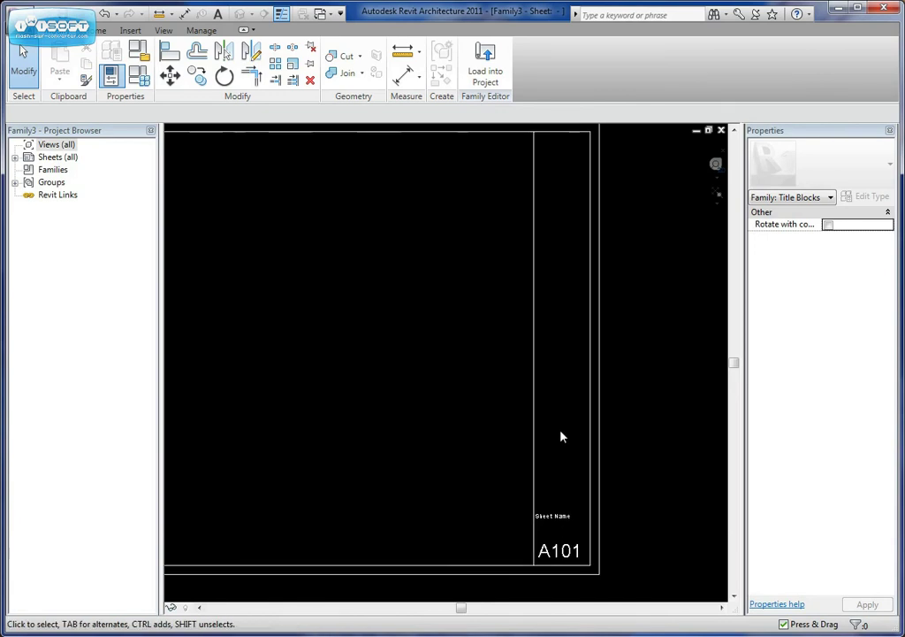
{"action": "left_click", "coordinate": [534, 541]}
{"action": "left_click", "coordinate": [285, 261]}
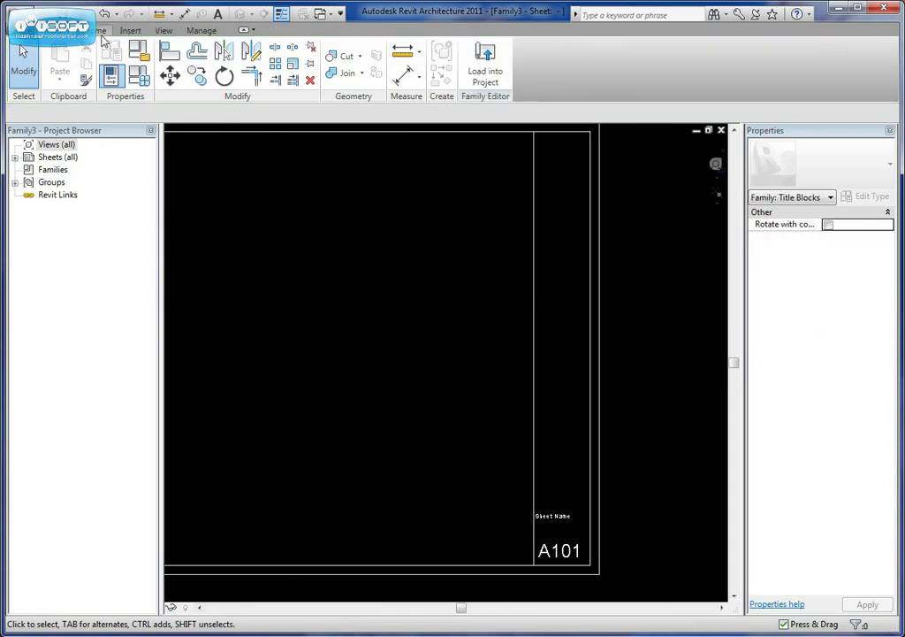
{"action": "left_click", "coordinate": [92, 30]}
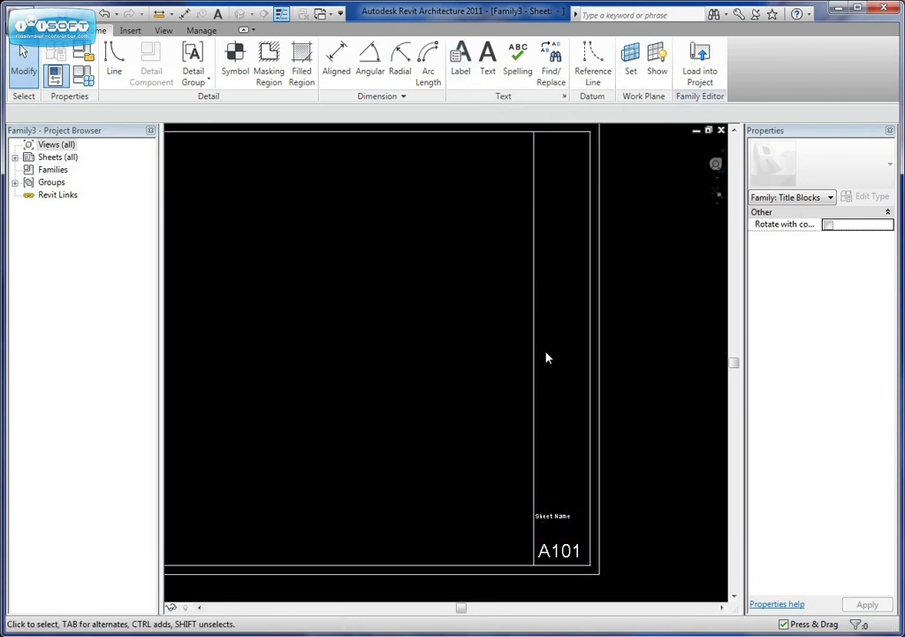
{"action": "scroll", "coordinate": [554, 509], "scroll_direction": "up", "scroll_amount": 1}
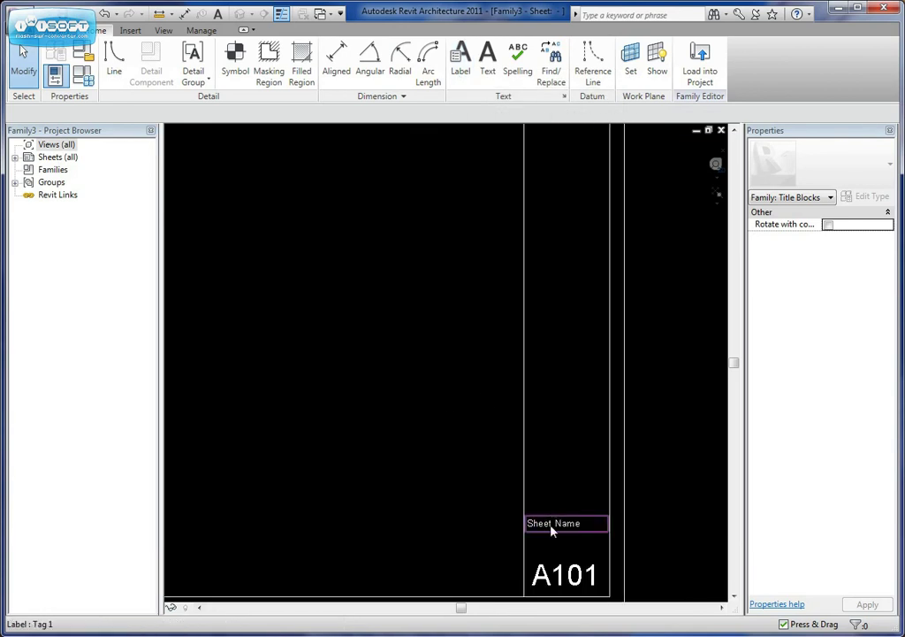
{"action": "left_click", "coordinate": [550, 523]}
{"action": "scroll", "coordinate": [570, 545], "scroll_direction": "up", "scroll_amount": 3}
{"action": "middle_click_drag", "start_coordinate": [575, 501], "coordinate": [552, 438]}
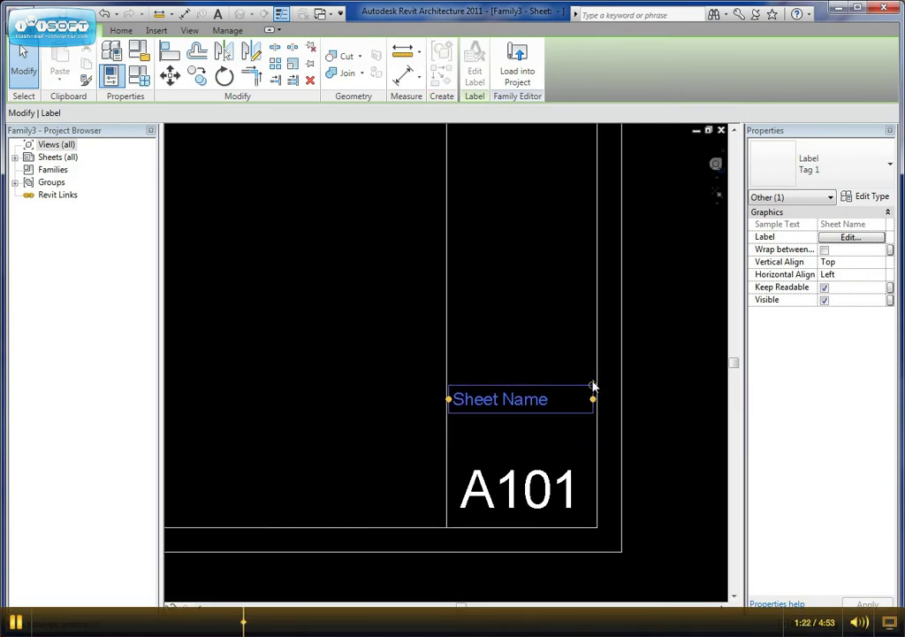
{"action": "left_click_drag", "start_coordinate": [592, 386], "coordinate": [552, 367]}
{"action": "left_click", "coordinate": [525, 411]}
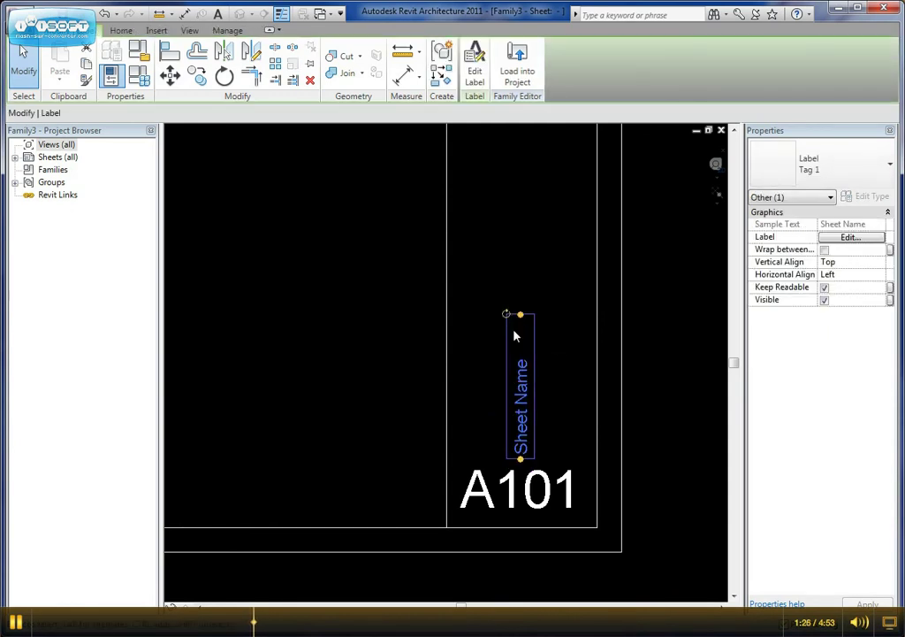
{"action": "left_click_drag", "start_coordinate": [504, 313], "coordinate": [556, 333]}
{"action": "left_click", "coordinate": [511, 346]}
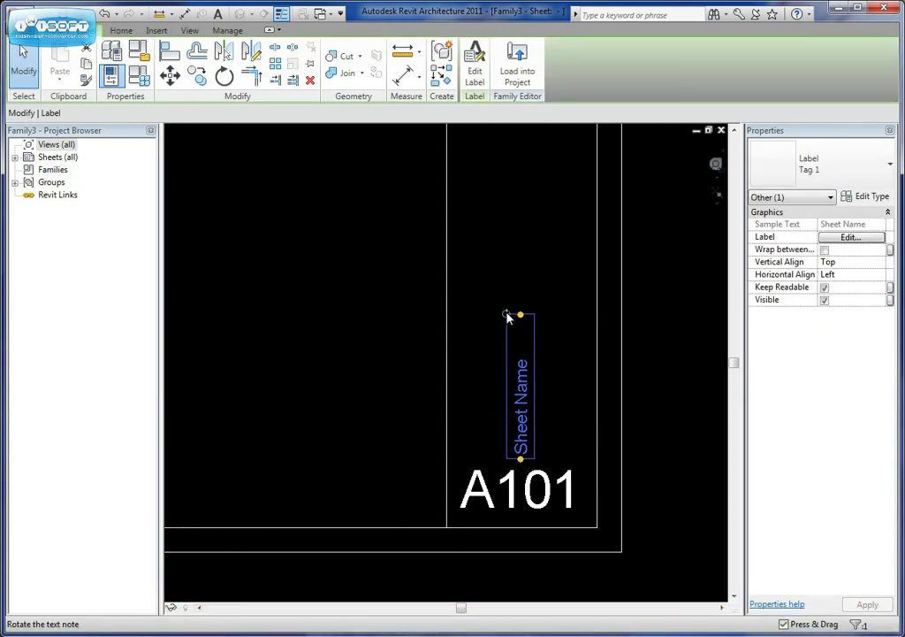
{"action": "left_click_drag", "start_coordinate": [506, 314], "coordinate": [585, 385]}
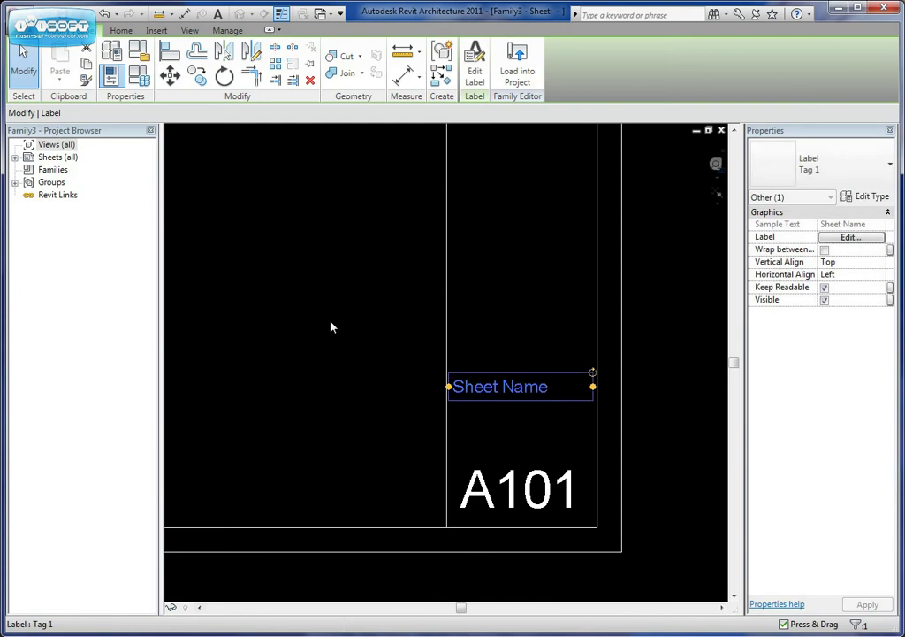
{"action": "left_click", "coordinate": [329, 322]}
{"action": "middle_click_drag", "start_coordinate": [329, 322], "coordinate": [513, 510]}
{"action": "scroll", "coordinate": [469, 427], "scroll_direction": "down", "scroll_amount": 1}
{"action": "middle_click_drag", "start_coordinate": [468, 427], "coordinate": [448, 345]}
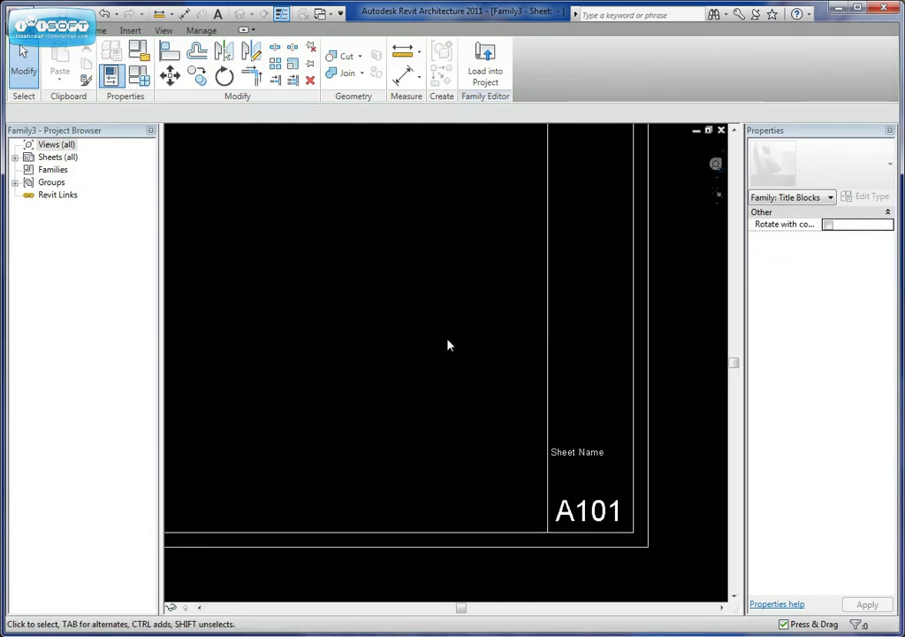
- Create a Revision Schedule from the View tab's Create panel, opening Revision Properties
{"action": "left_click", "coordinate": [14, 156]}
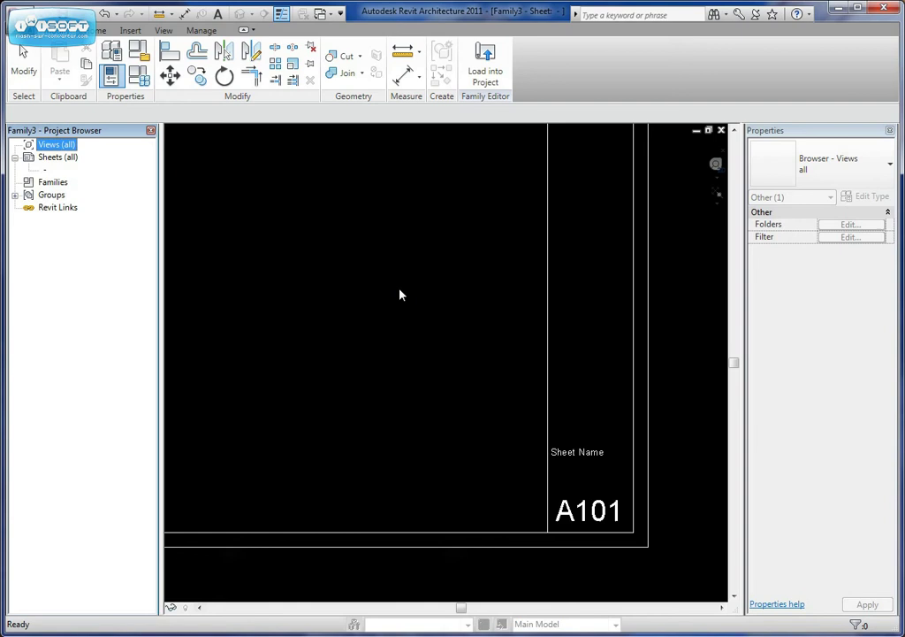
{"action": "left_click", "coordinate": [99, 30]}
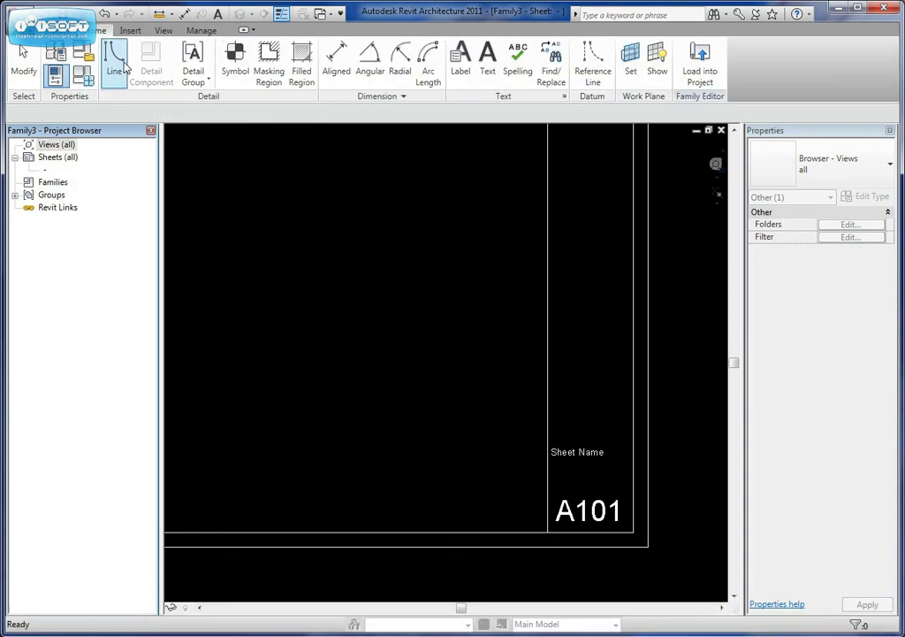
{"action": "left_click", "coordinate": [130, 30]}
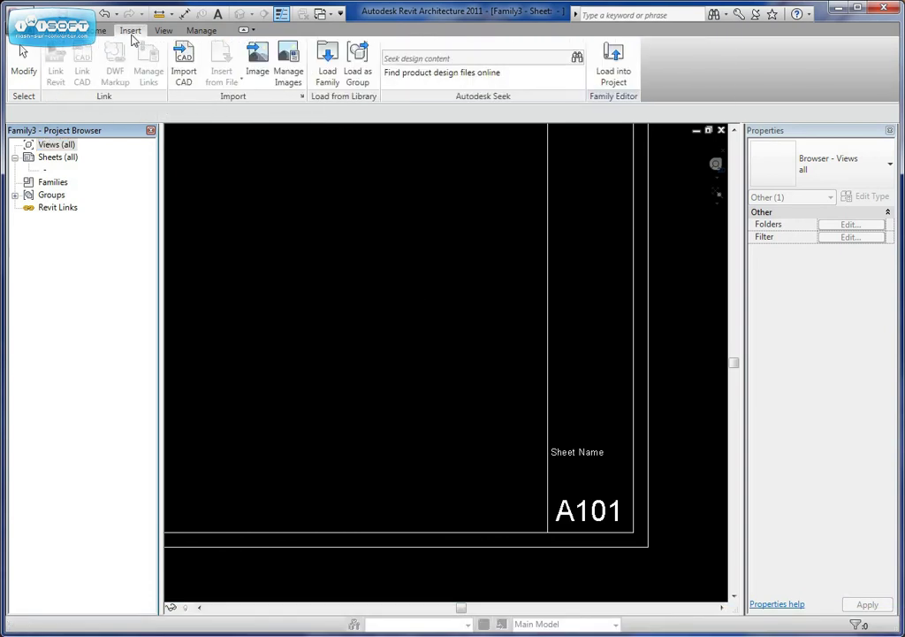
{"action": "left_click", "coordinate": [166, 31]}
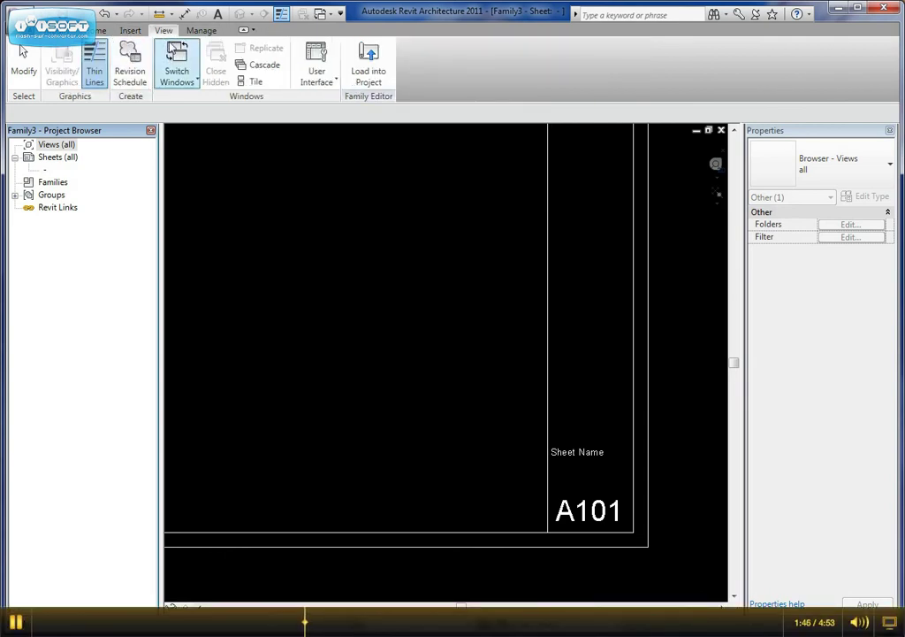
{"action": "left_click", "coordinate": [137, 81]}
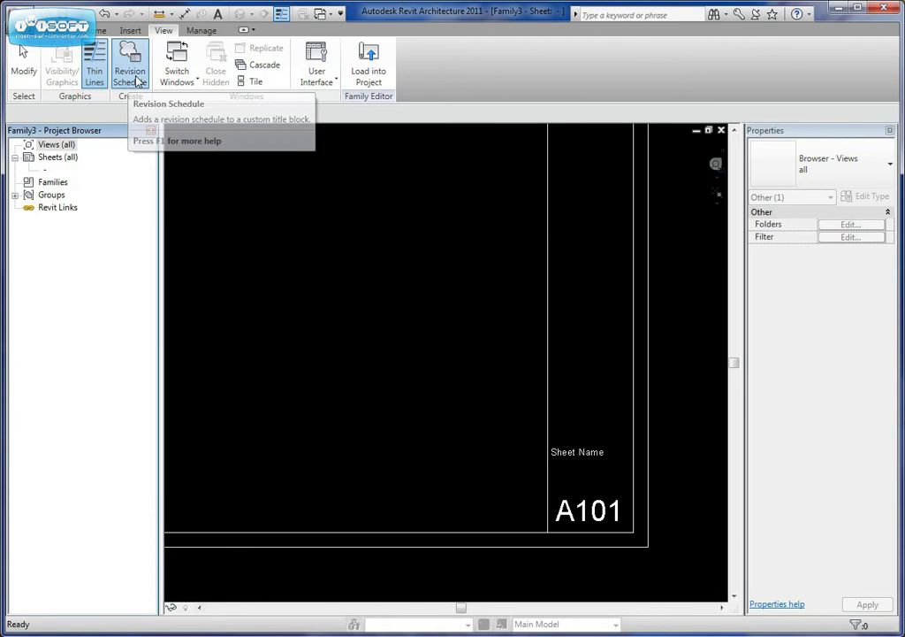
{"action": "left_click_drag", "start_coordinate": [794, 156], "coordinate": [452, 142]}
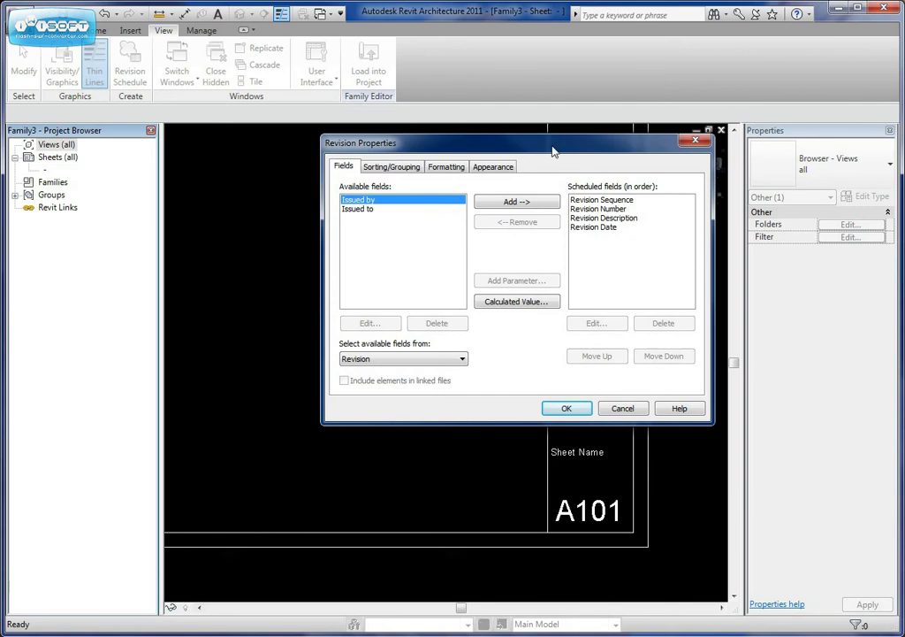
{"action": "left_click_drag", "start_coordinate": [553, 152], "coordinate": [500, 158]}
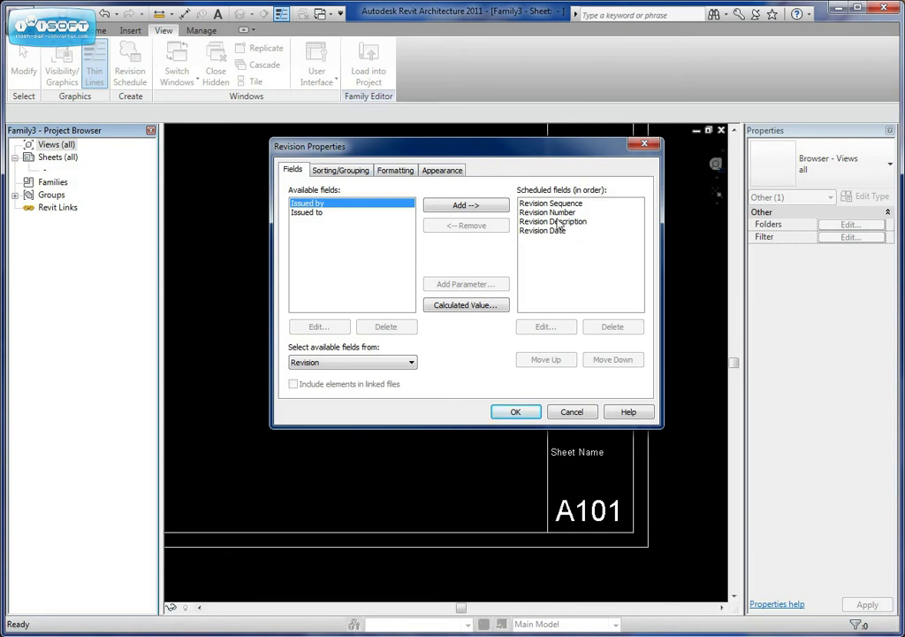
- Keep sorting by Revision Sequence and confirm Revision Sequence is a Hidden field in Formatting
{"action": "left_click", "coordinate": [357, 172]}
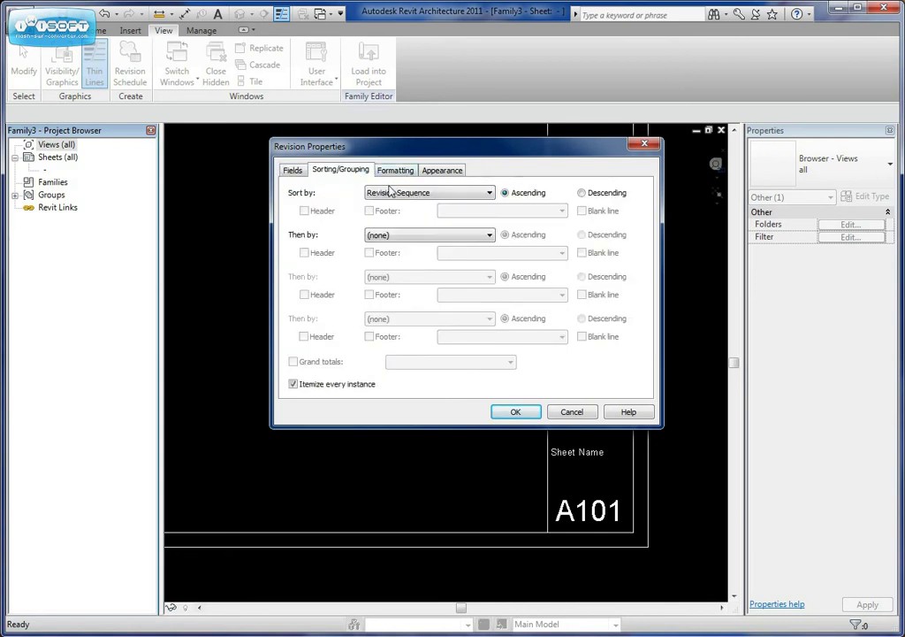
{"action": "left_click", "coordinate": [390, 189]}
{"action": "left_click", "coordinate": [399, 171]}
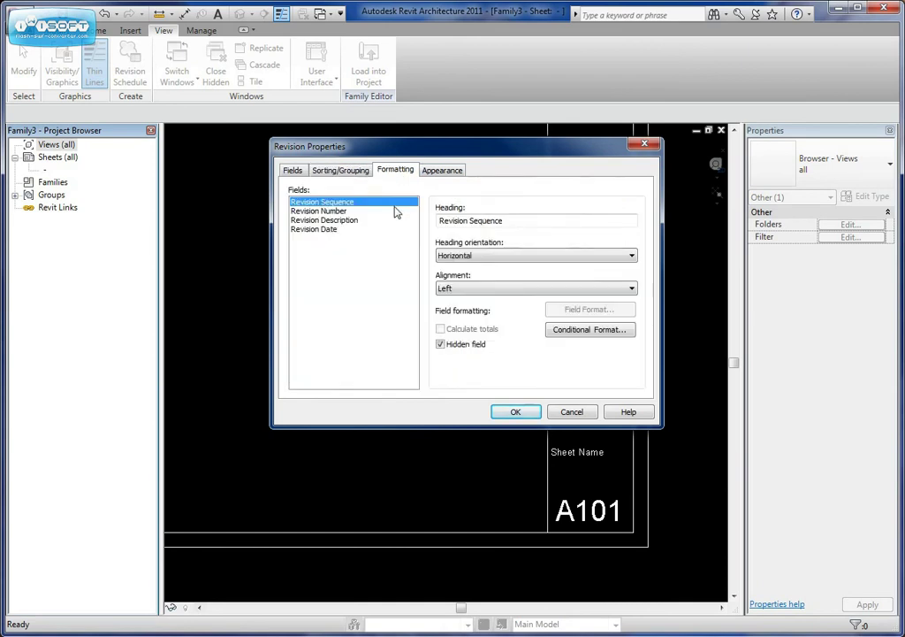
{"action": "left_click", "coordinate": [337, 213]}
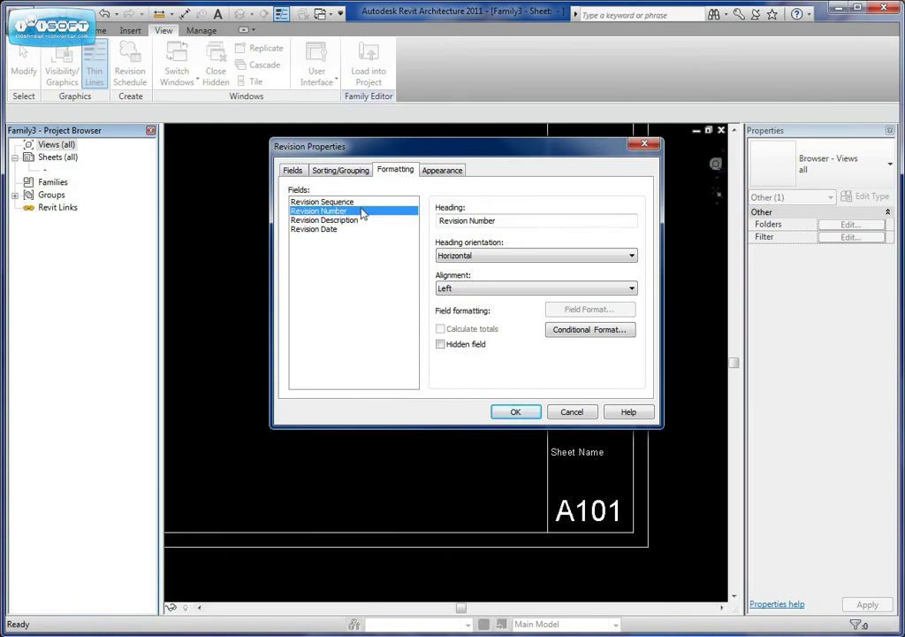
{"action": "left_click", "coordinate": [340, 220]}
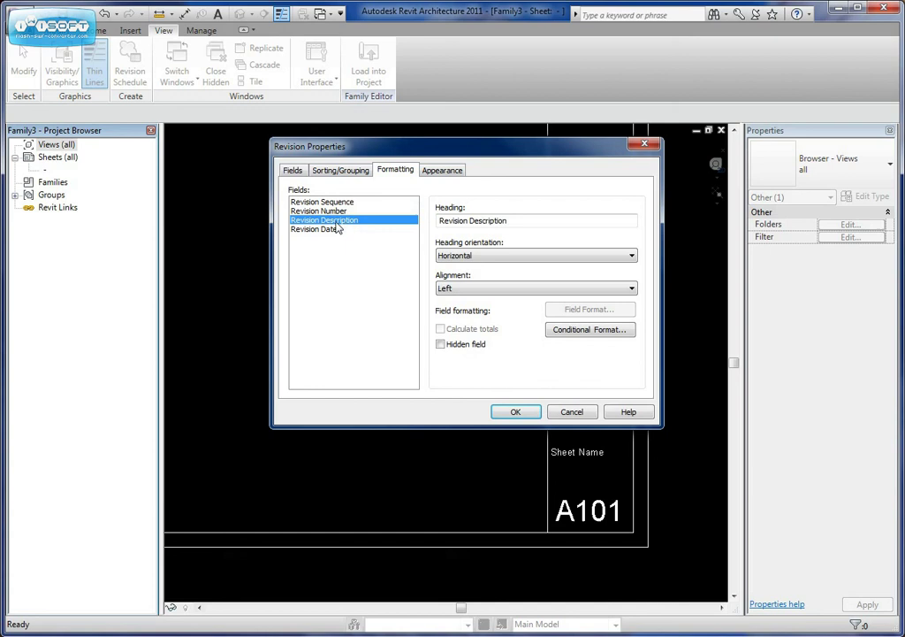
{"action": "left_click", "coordinate": [320, 230]}
{"action": "left_click", "coordinate": [346, 202]}
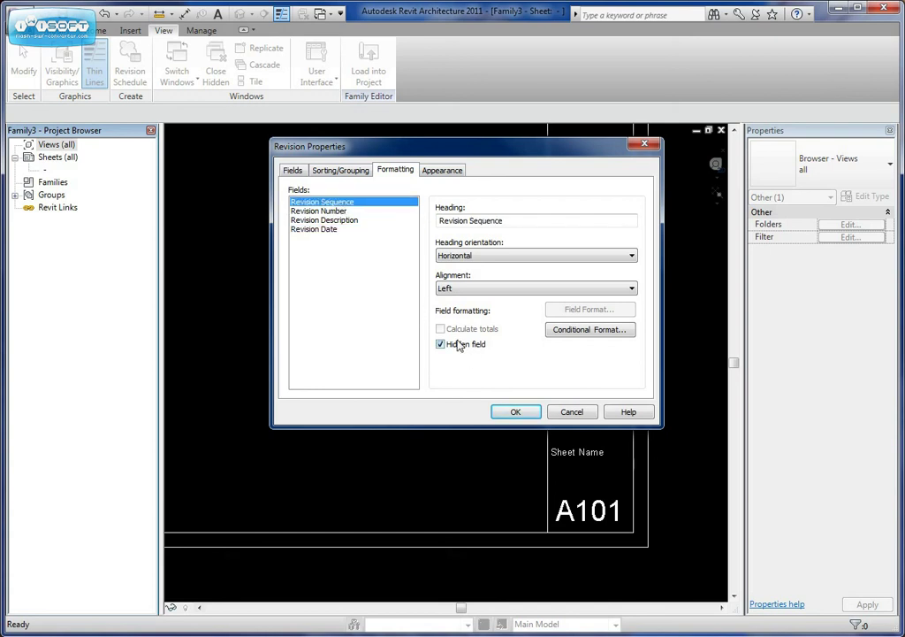
- Keep Thin Lines grid and Variable row height under Appearance, and accept the schedule
{"action": "left_click", "coordinate": [448, 171]}
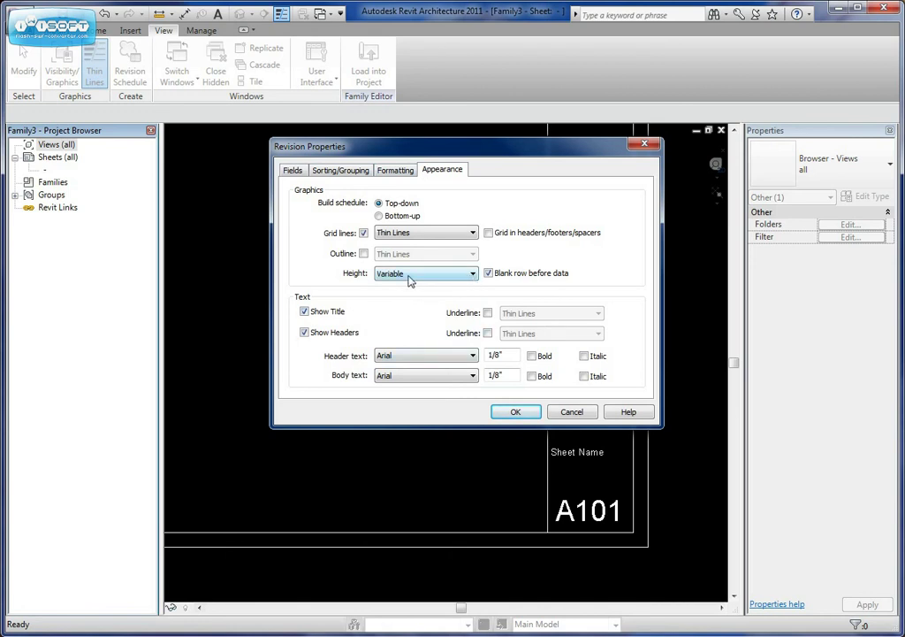
{"action": "left_click", "coordinate": [437, 275]}
{"action": "left_click", "coordinate": [518, 412]}
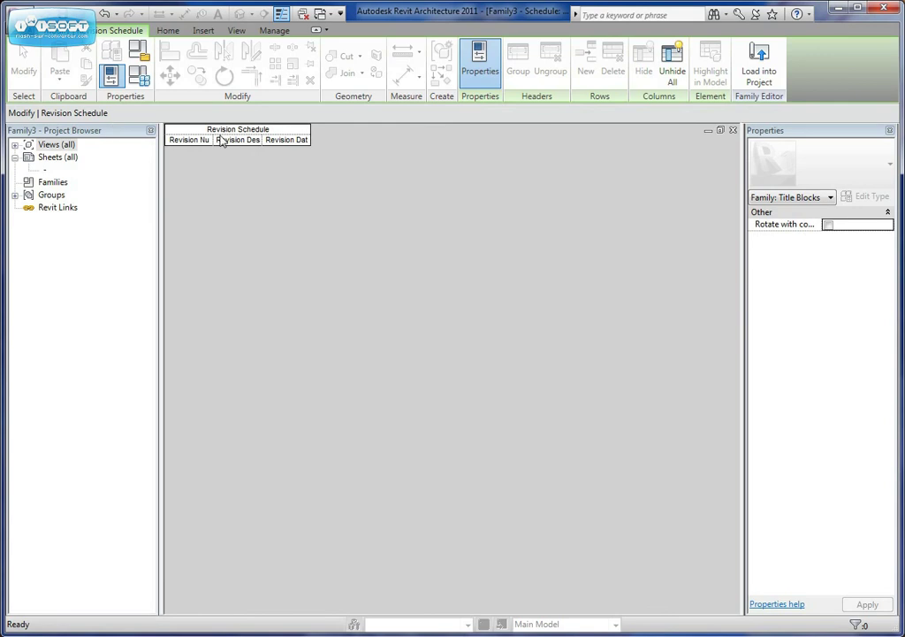
- Drag Revision Schedule from Views > Schedules onto the title block and place one copy
{"action": "left_click", "coordinate": [732, 130]}
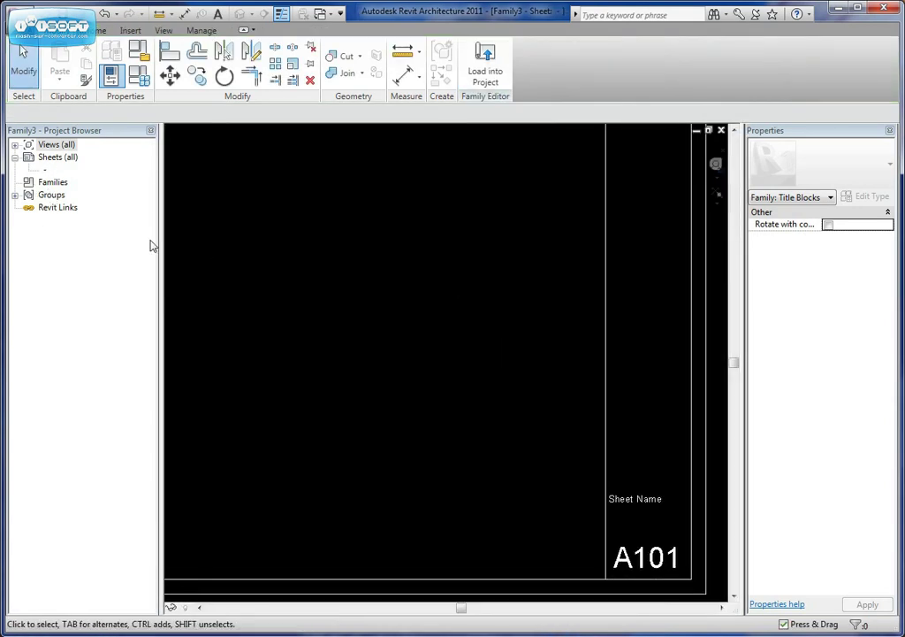
{"action": "double_click", "coordinate": [36, 145]}
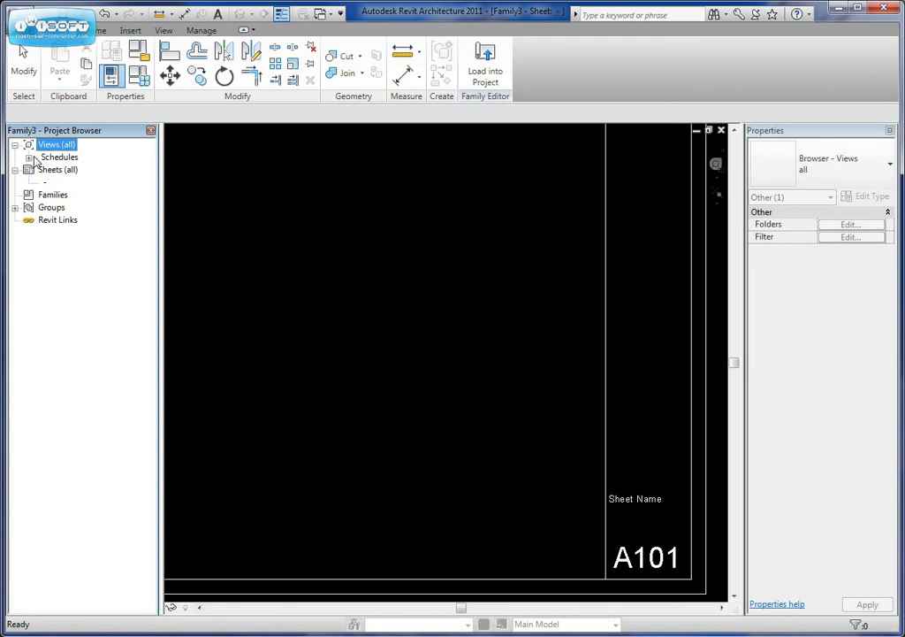
{"action": "left_click", "coordinate": [29, 158]}
{"action": "left_click_drag", "start_coordinate": [79, 169], "coordinate": [632, 319]}
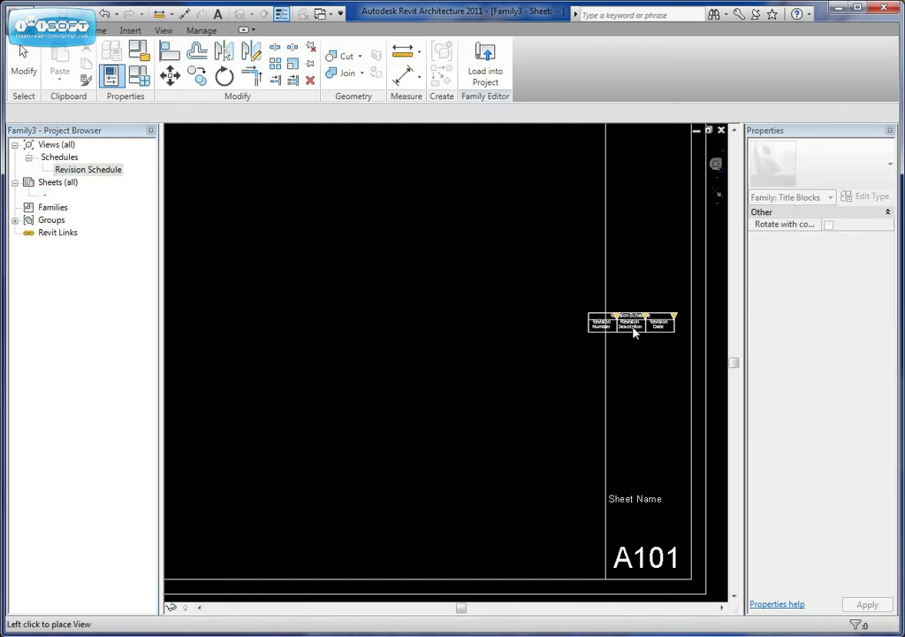
{"action": "middle_click_drag", "start_coordinate": [632, 320], "coordinate": [463, 325]}
{"action": "scroll", "coordinate": [463, 325], "scroll_direction": "up", "scroll_amount": 4}
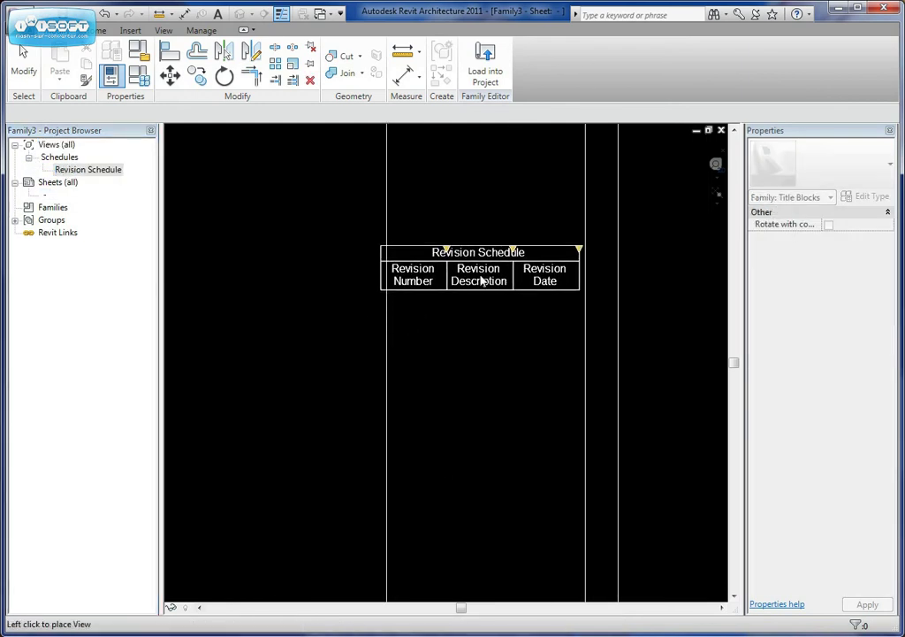
{"action": "left_click", "coordinate": [488, 271]}
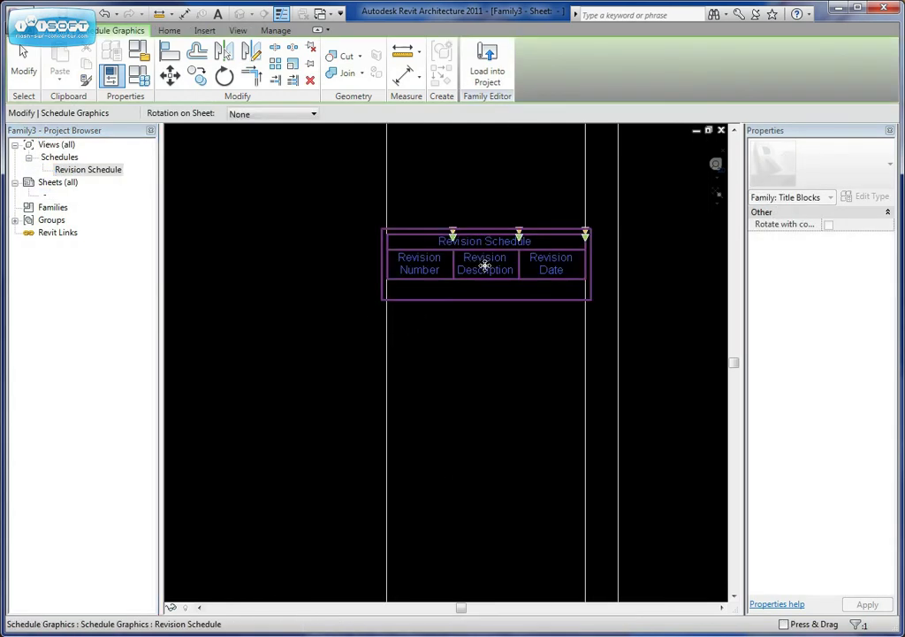
{"action": "right_click", "coordinate": [356, 324]}
{"action": "left_click", "coordinate": [502, 339]}
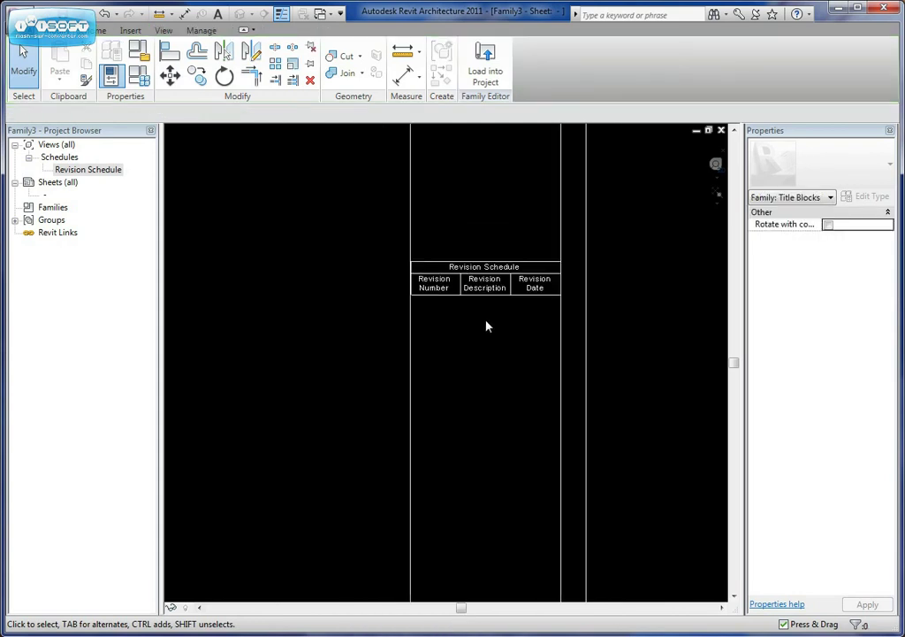
- Move the placed Revision Schedule lower in the right strip, just above Sheet Name
{"action": "scroll", "coordinate": [486, 326], "scroll_direction": "up", "scroll_amount": 3}
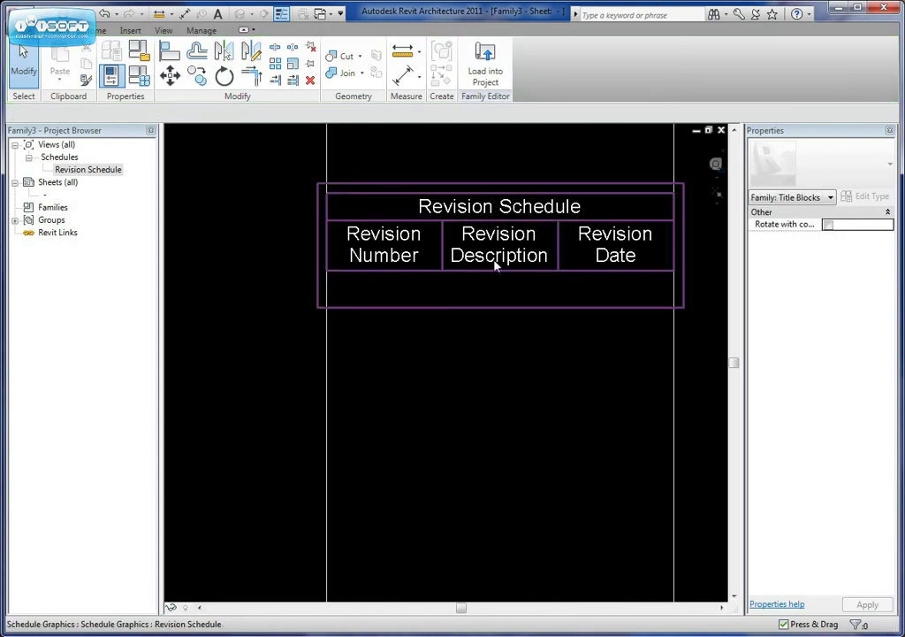
{"action": "scroll", "coordinate": [575, 356], "scroll_direction": "down", "scroll_amount": 3}
{"action": "middle_click_drag", "start_coordinate": [550, 396], "coordinate": [579, 378]}
{"action": "scroll", "coordinate": [557, 290], "scroll_direction": "up", "scroll_amount": 2}
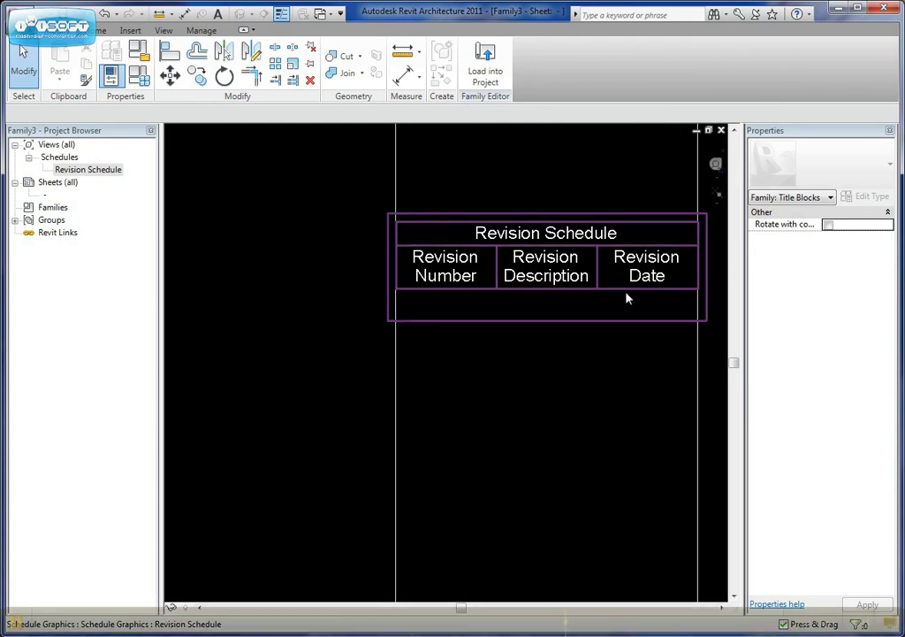
{"action": "scroll", "coordinate": [531, 417], "scroll_direction": "down", "scroll_amount": 1}
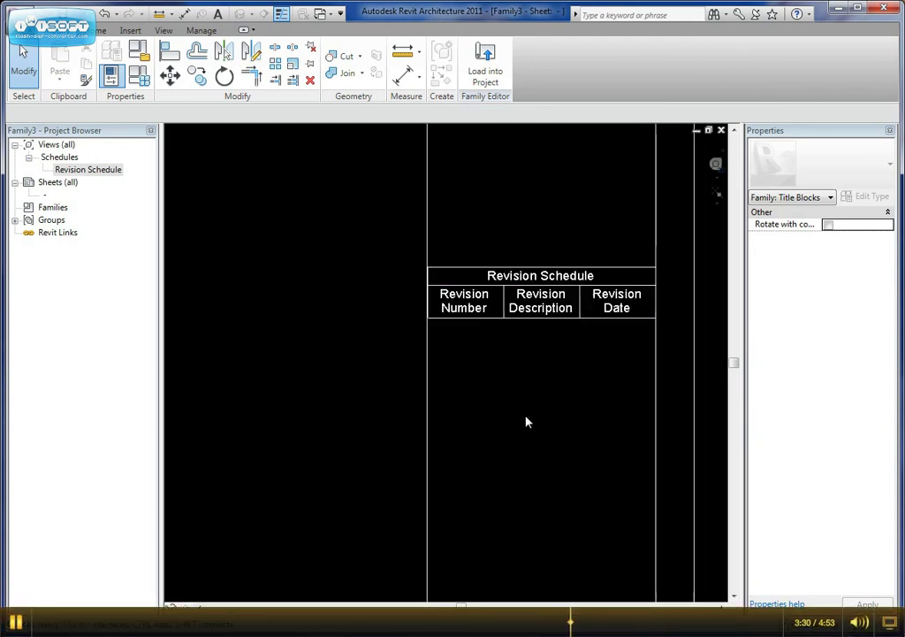
{"action": "middle_click_drag", "start_coordinate": [525, 419], "coordinate": [520, 293]}
{"action": "scroll", "coordinate": [508, 319], "scroll_direction": "down", "scroll_amount": 2}
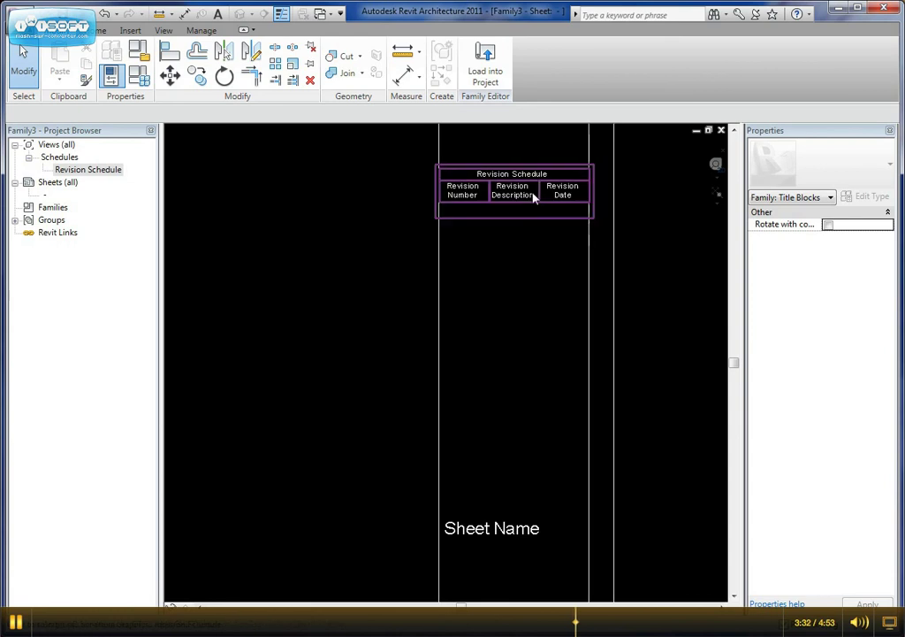
{"action": "left_click", "coordinate": [525, 188]}
{"action": "left_click_drag", "start_coordinate": [525, 188], "coordinate": [529, 289]}
{"action": "left_click", "coordinate": [433, 394]}
{"action": "middle_click_drag", "start_coordinate": [430, 437], "coordinate": [427, 357]}
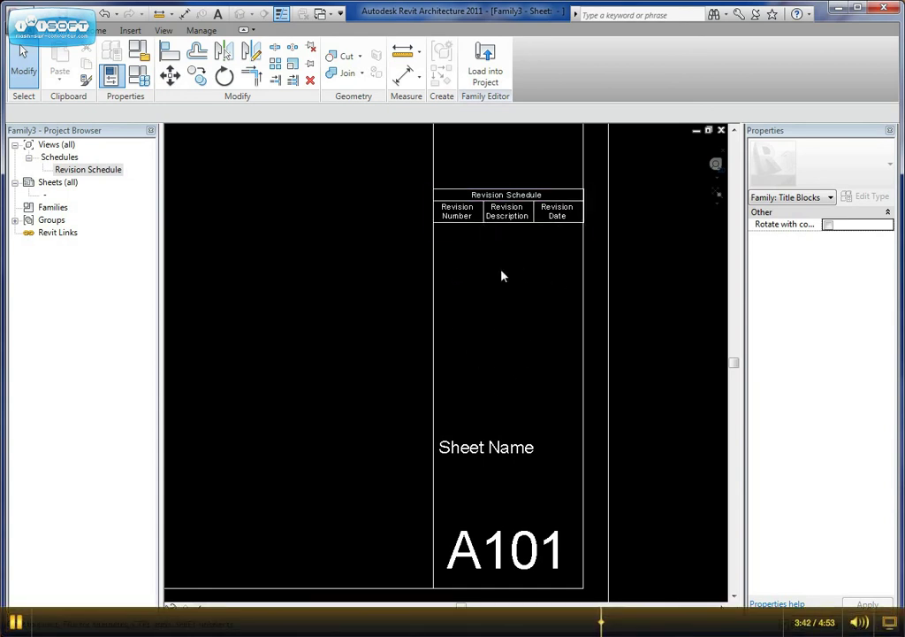
- Open the Revision Schedule in its own view and show its Properties
{"action": "left_click", "coordinate": [532, 228]}
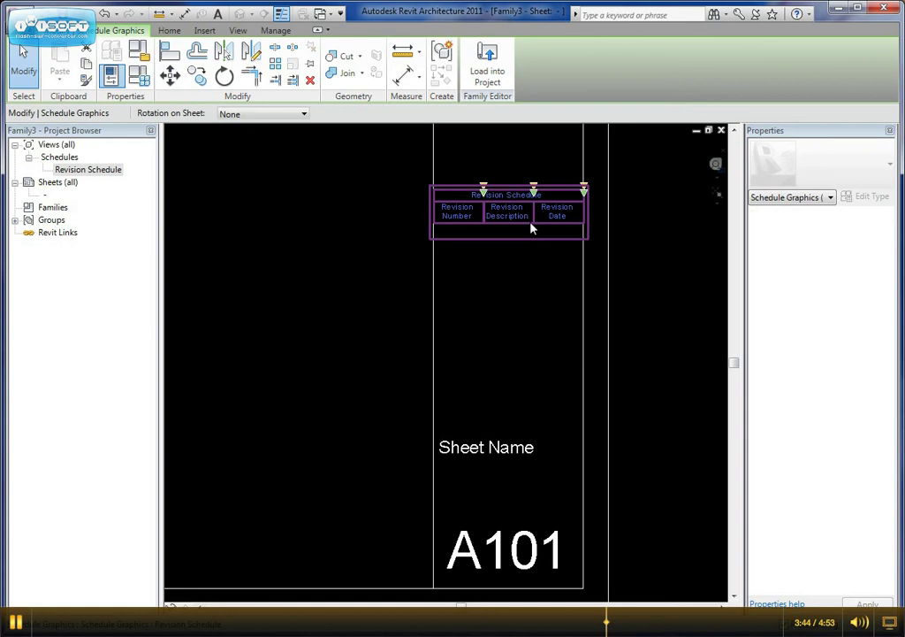
{"action": "right_click", "coordinate": [531, 228]}
{"action": "left_click", "coordinate": [559, 291]}
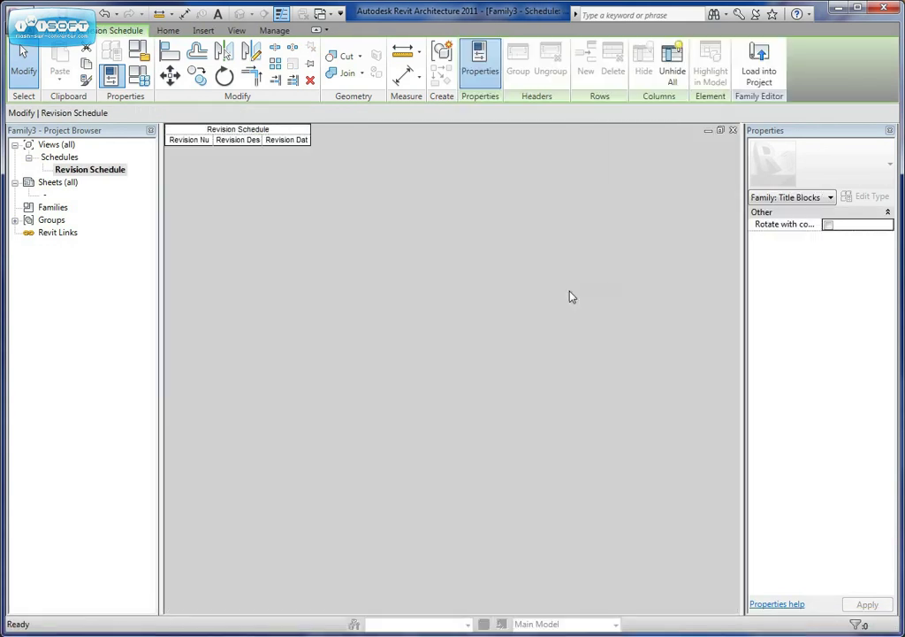
{"action": "right_click", "coordinate": [526, 212]}
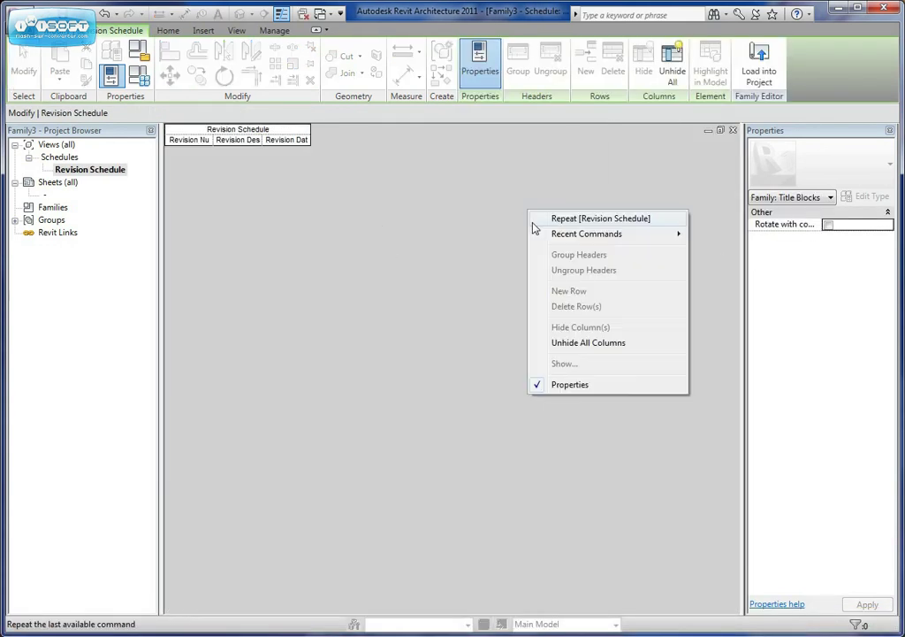
{"action": "key", "text": "Escape"}
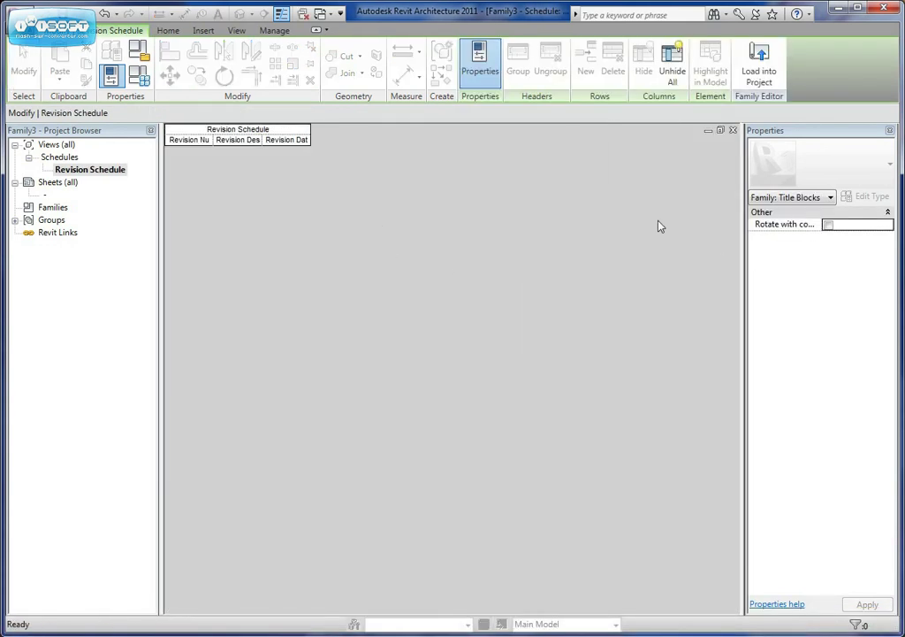
{"action": "right_click", "coordinate": [265, 206]}
{"action": "left_click", "coordinate": [328, 386]}
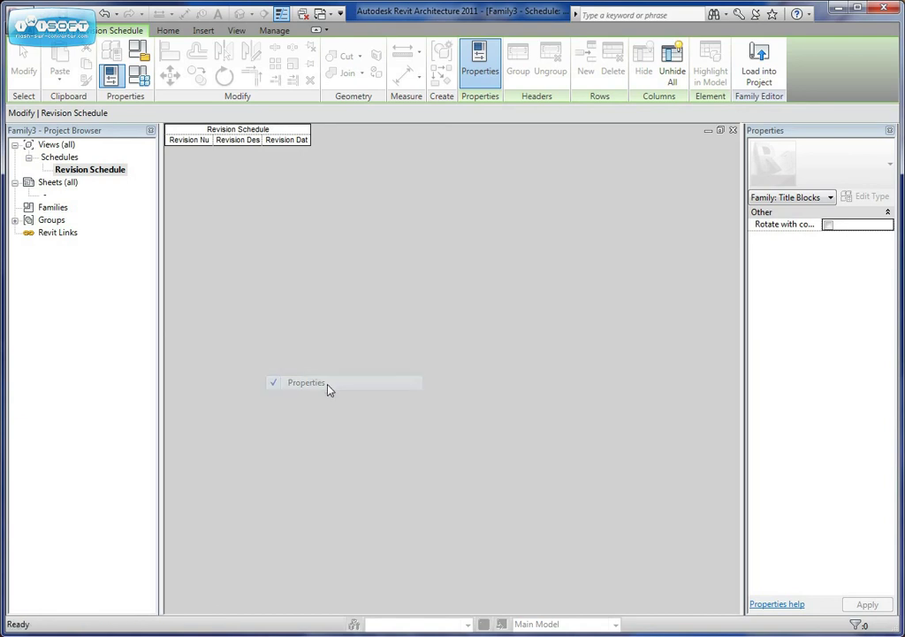
{"action": "right_click", "coordinate": [343, 303]}
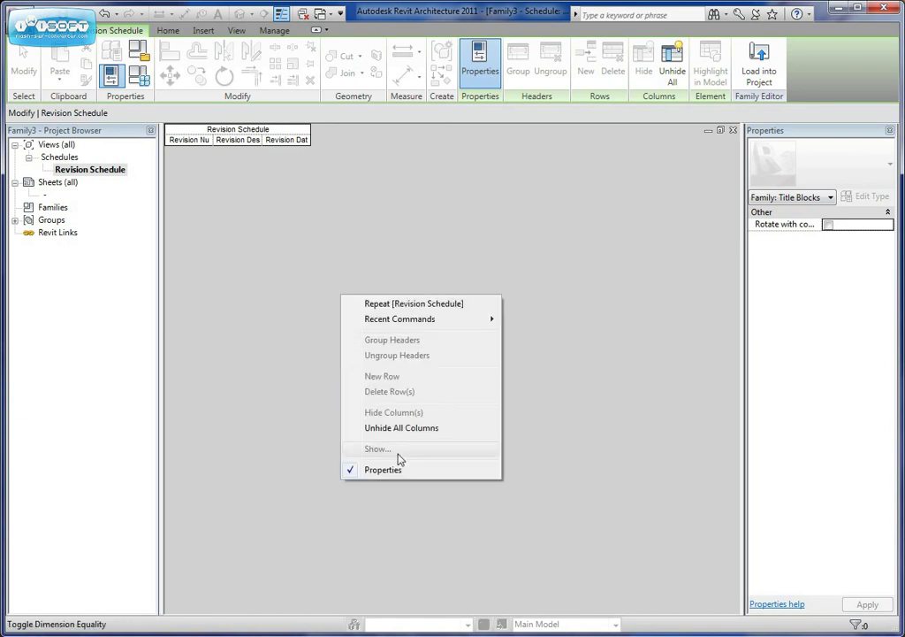
{"action": "left_click", "coordinate": [252, 321]}
{"action": "left_click", "coordinate": [262, 193]}
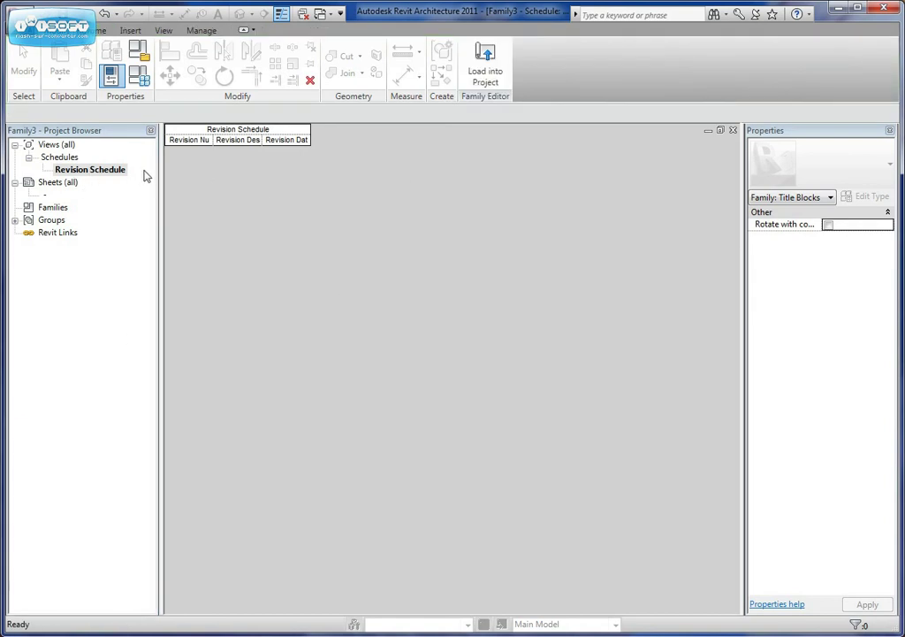
{"action": "left_click", "coordinate": [277, 183]}
{"action": "left_click", "coordinate": [97, 171]}
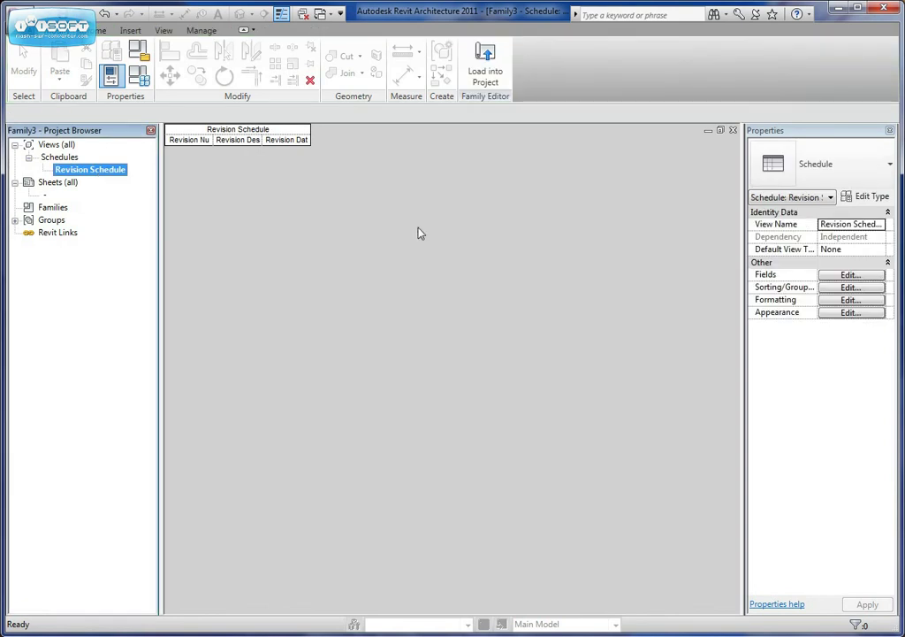
- Set the schedule's Appearance row Height to User defined
{"action": "left_click", "coordinate": [857, 316]}
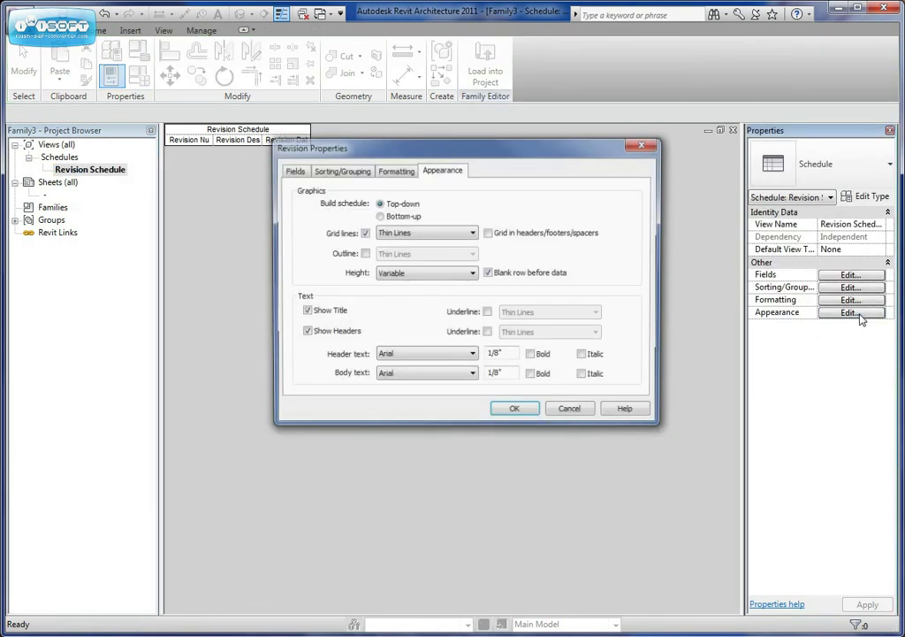
{"action": "left_click", "coordinate": [473, 275]}
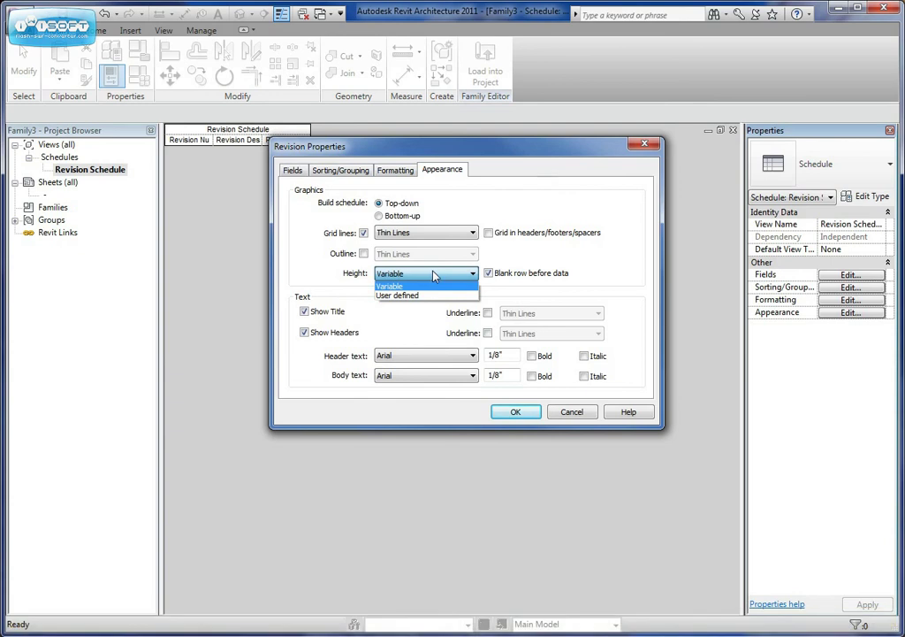
{"action": "left_click", "coordinate": [417, 295]}
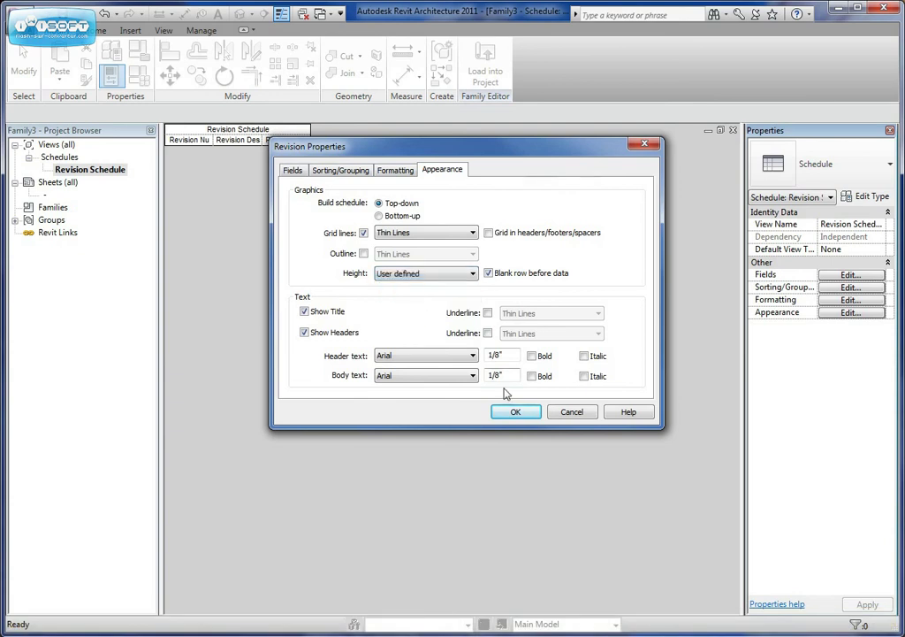
{"action": "left_click", "coordinate": [515, 412]}
- Drag the Revision Schedule's bottom grip down to about a dozen empty rows
{"action": "left_click", "coordinate": [733, 130]}
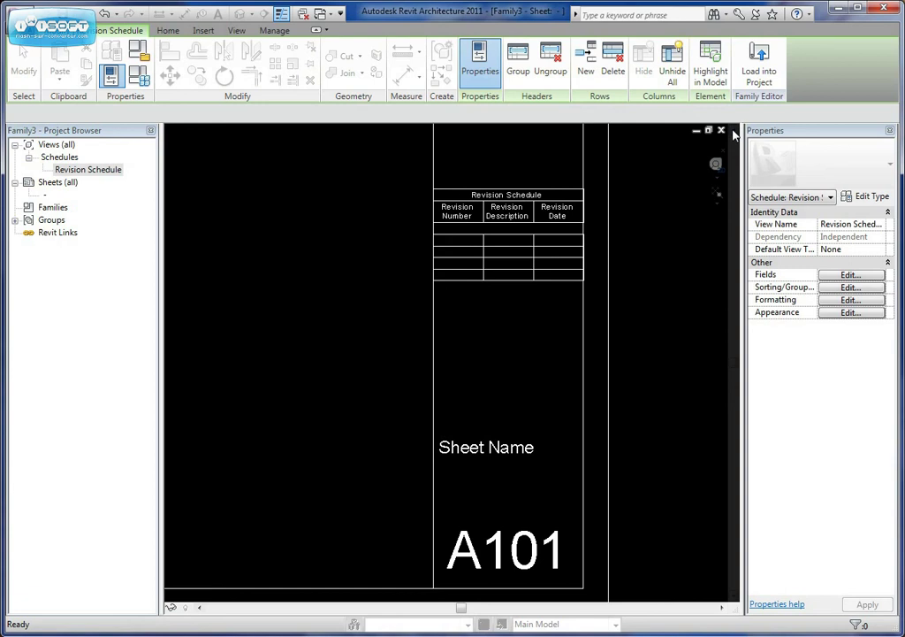
{"action": "scroll", "coordinate": [522, 283], "scroll_direction": "up", "scroll_amount": 2}
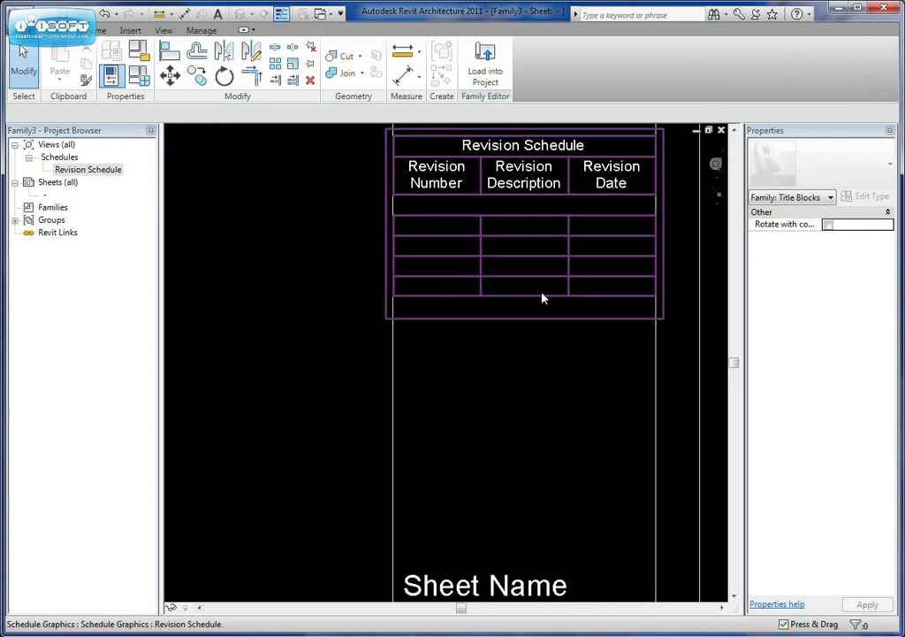
{"action": "left_click", "coordinate": [542, 301]}
{"action": "scroll", "coordinate": [534, 340], "scroll_direction": "down", "scroll_amount": 1}
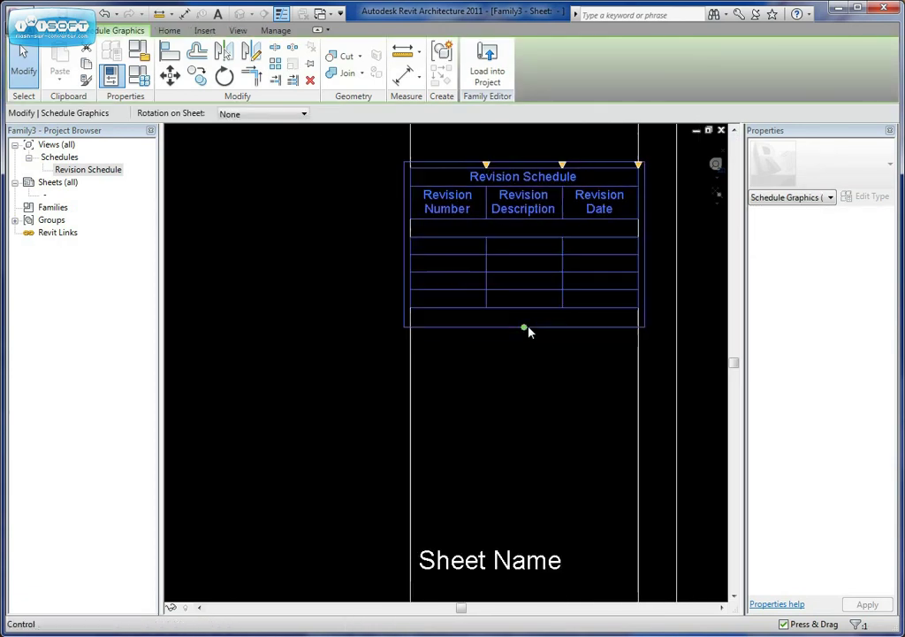
{"action": "left_click_drag", "start_coordinate": [523, 327], "coordinate": [535, 430]}
{"action": "left_click", "coordinate": [346, 348]}
{"action": "scroll", "coordinate": [321, 333], "scroll_direction": "down", "scroll_amount": 2}
{"action": "middle_click_drag", "start_coordinate": [321, 333], "coordinate": [398, 344]}
{"action": "scroll", "coordinate": [349, 335], "scroll_direction": "down", "scroll_amount": 1}
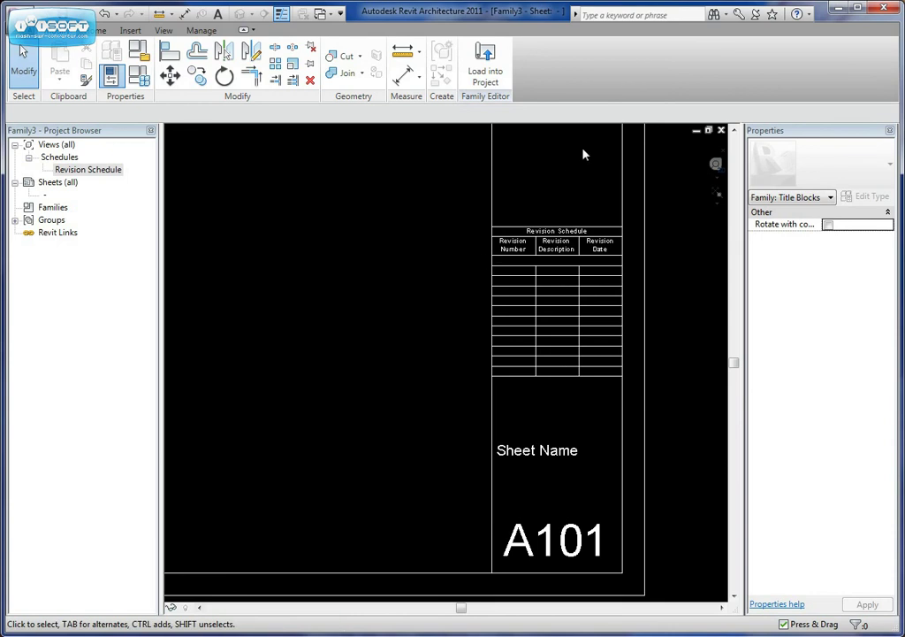
- Load Family3 into Project1, overwriting the existing version and its parameter values
{"action": "left_click", "coordinate": [485, 66]}
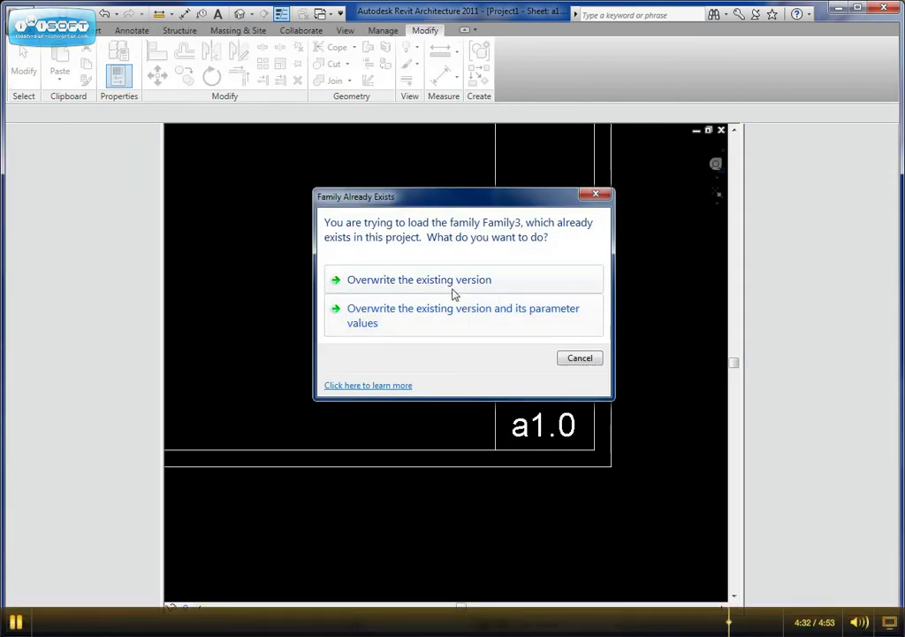
{"action": "left_click", "coordinate": [450, 315]}
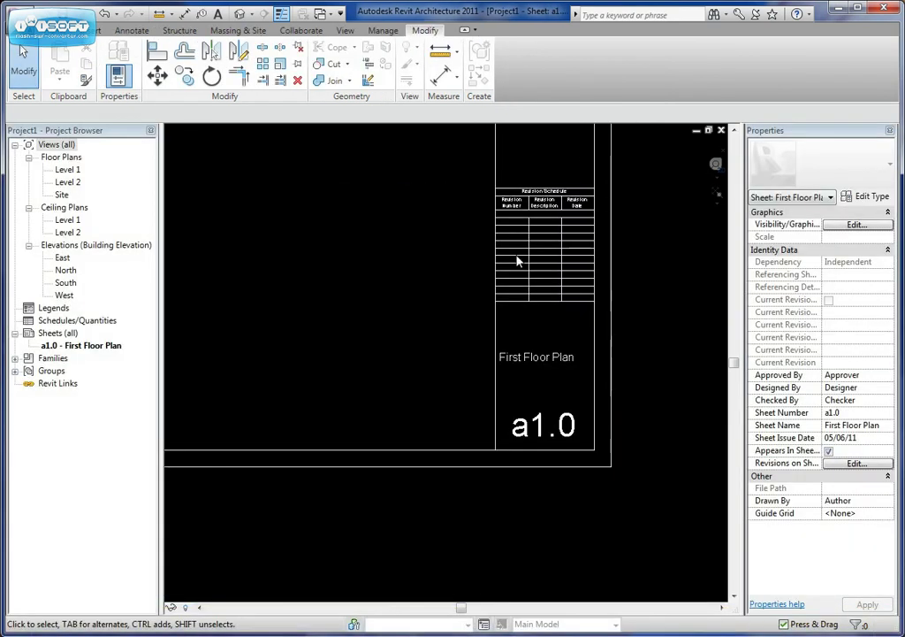
{"action": "left_click", "coordinate": [718, 196]}
{"action": "scroll", "coordinate": [661, 448], "scroll_direction": "up", "scroll_amount": 4}
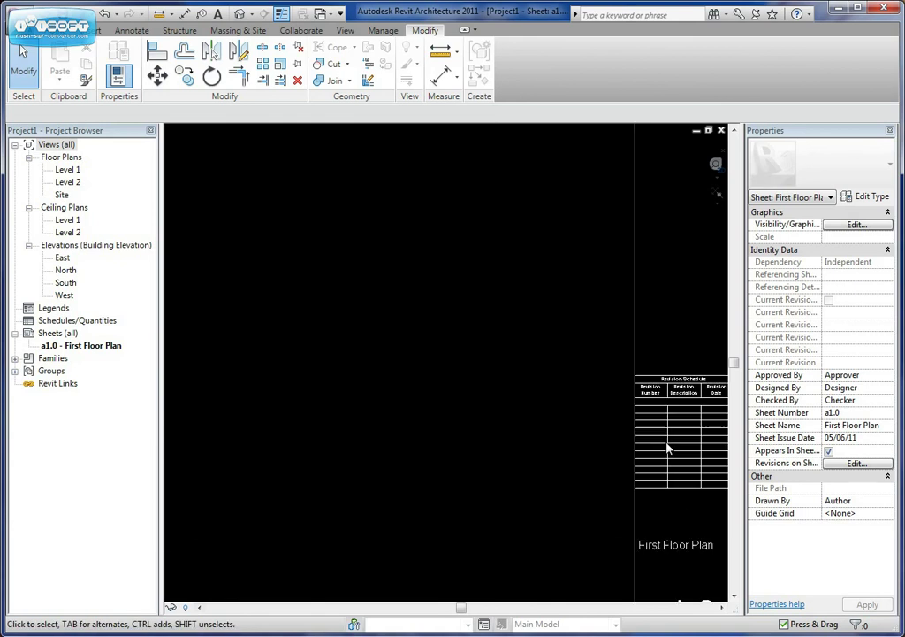
{"action": "middle_click_drag", "start_coordinate": [667, 449], "coordinate": [528, 353]}
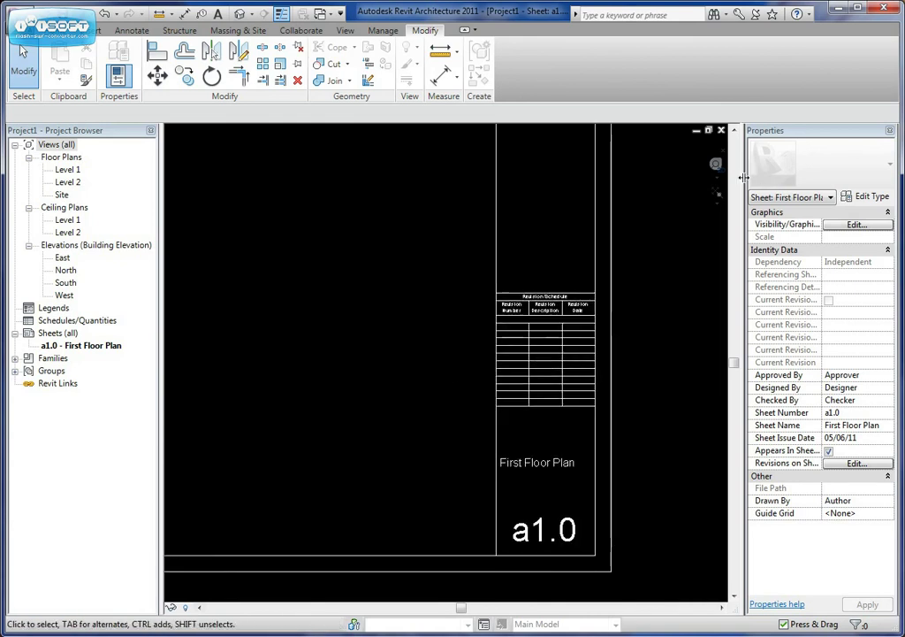
{"action": "left_click", "coordinate": [718, 196]}
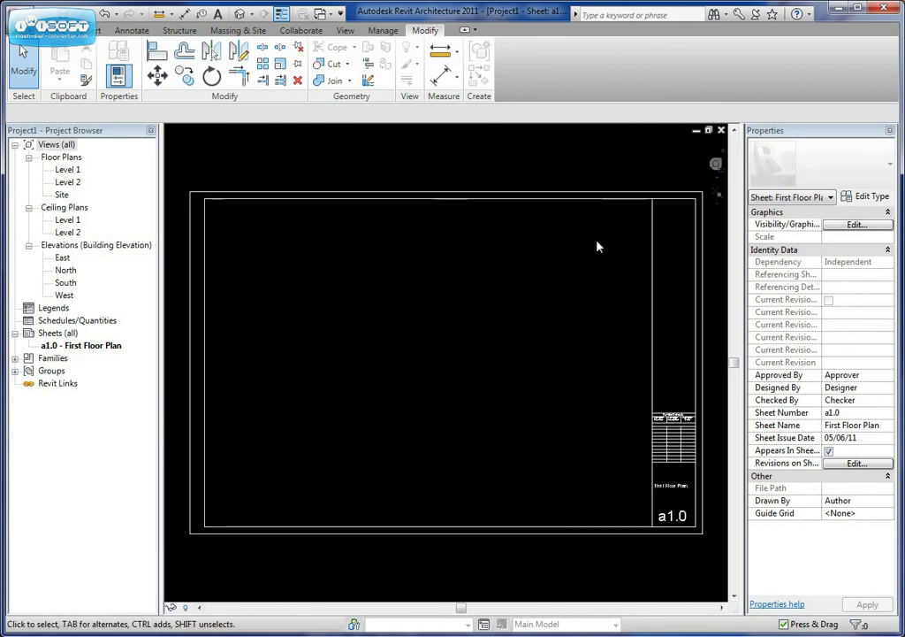
- Reopen the title block on sheet a1.0 in the family editor
{"action": "double_click", "coordinate": [646, 245]}
{"action": "scroll", "coordinate": [601, 209], "scroll_direction": "down", "scroll_amount": 3}
{"action": "middle_click_drag", "start_coordinate": [586, 196], "coordinate": [641, 312]}
- Switch the ribbon to the Insert tools
{"action": "left_click", "coordinate": [130, 31]}
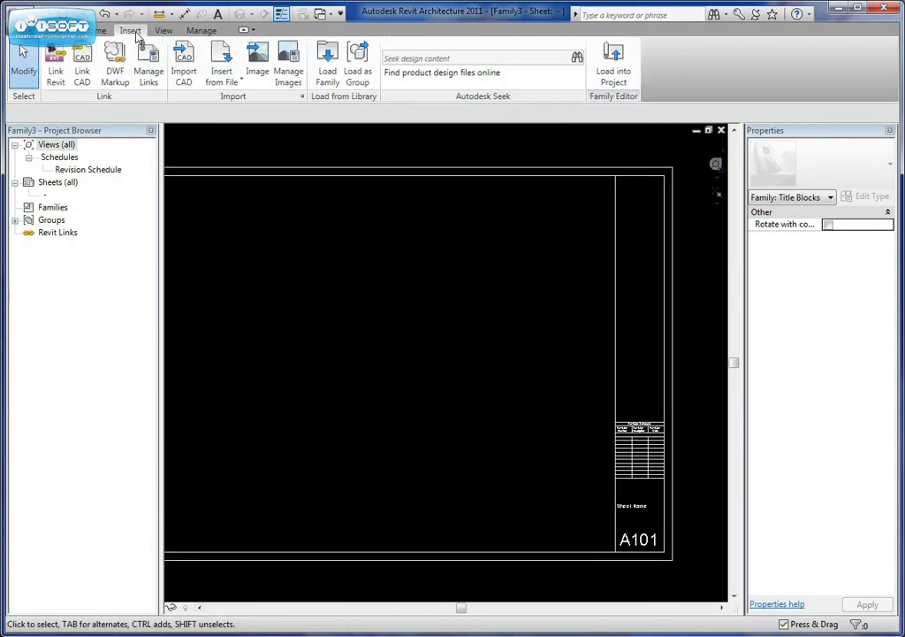